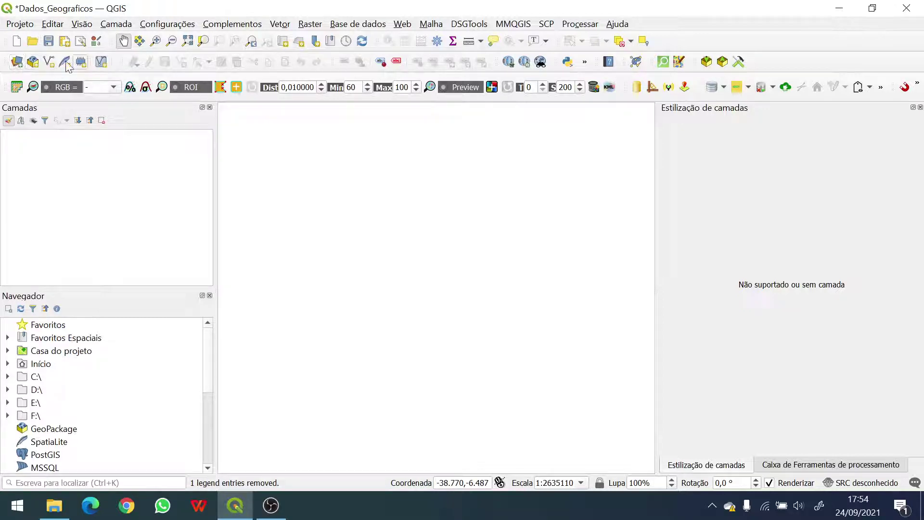
# - Open the Data Source Manager for vector layers and look through the Dados_geograficos data folder
pyautogui.click(17, 62)
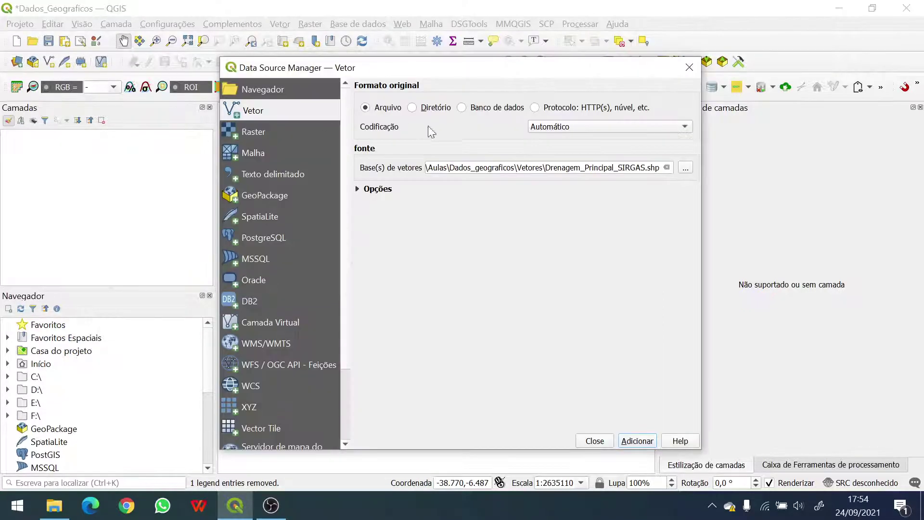
pyautogui.click(685, 168)
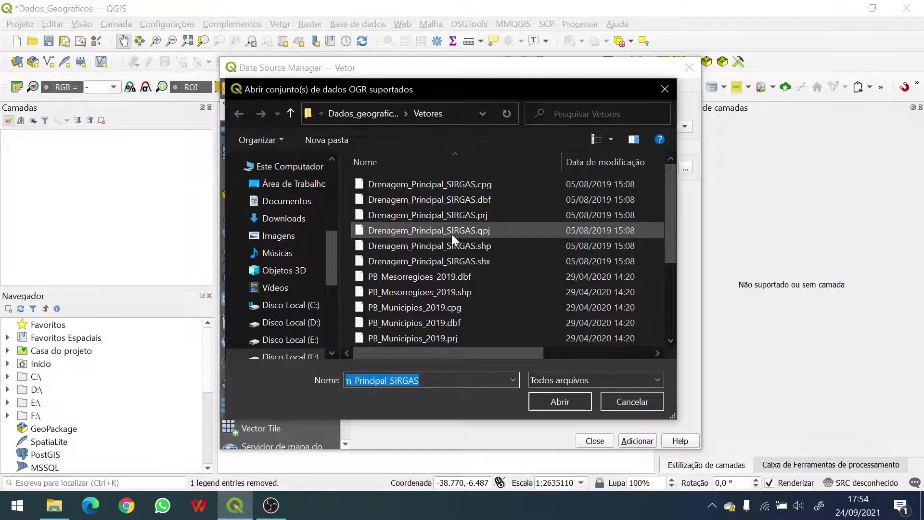
pyautogui.click(354, 112)
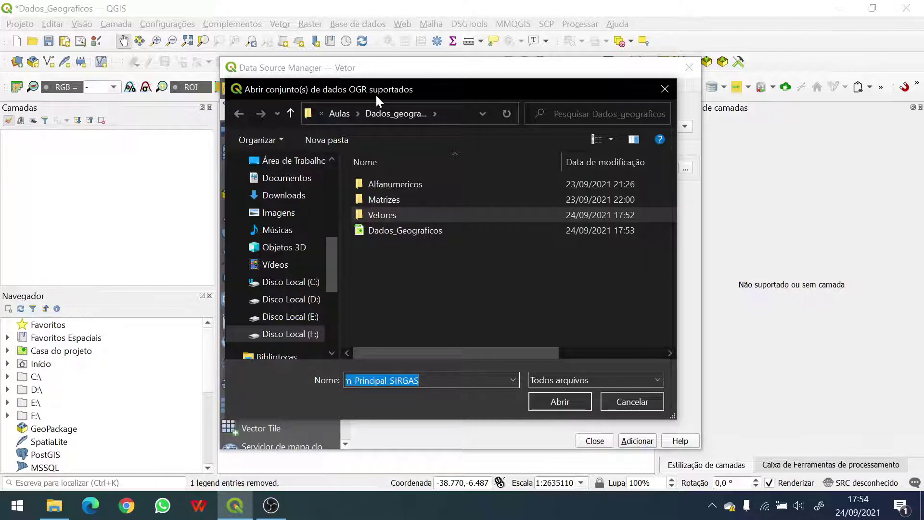
pyautogui.moveTo(376, 90); pyautogui.dragTo(484, 100)
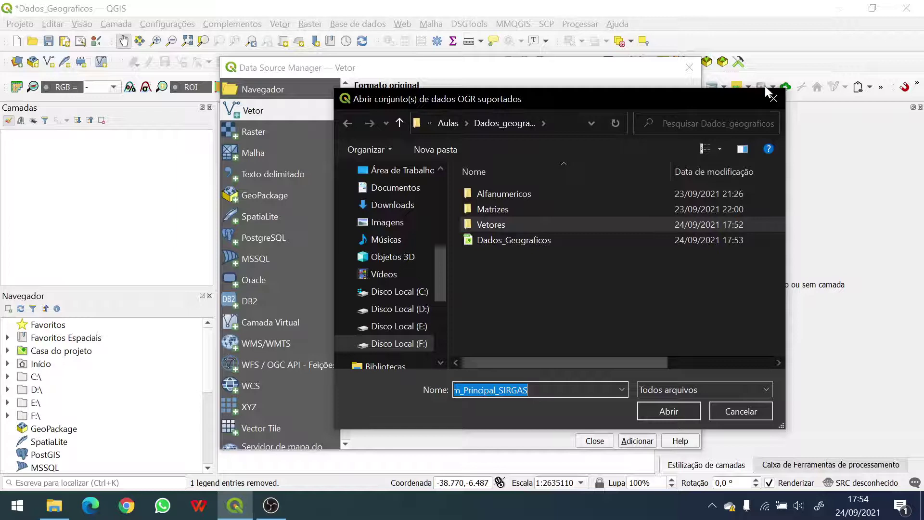
pyautogui.click(773, 98)
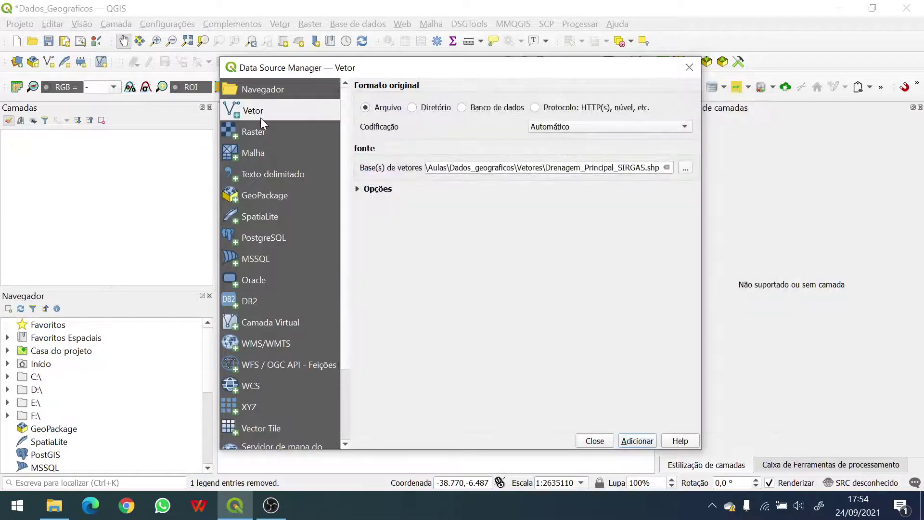
# - Browse for vector datasets in the Vetores folder and restrict the file list to Shapefiles
pyautogui.click(686, 167)
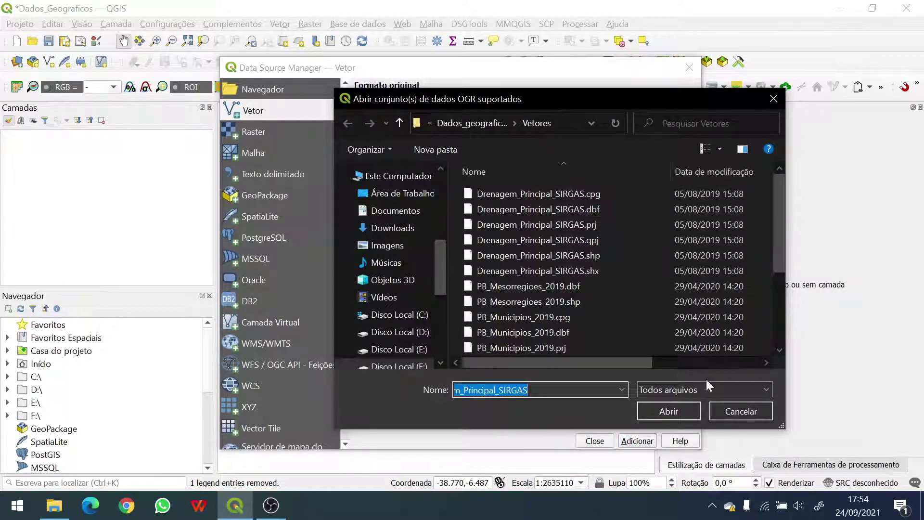
pyautogui.click(676, 390)
pyautogui.scroll(-2, 674, 227)
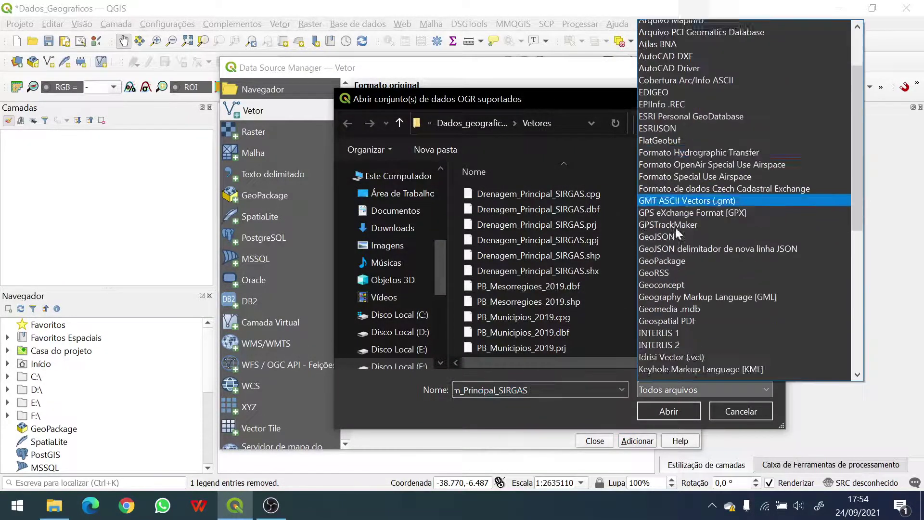
pyautogui.scroll(-9, 679, 241)
pyautogui.click(674, 275)
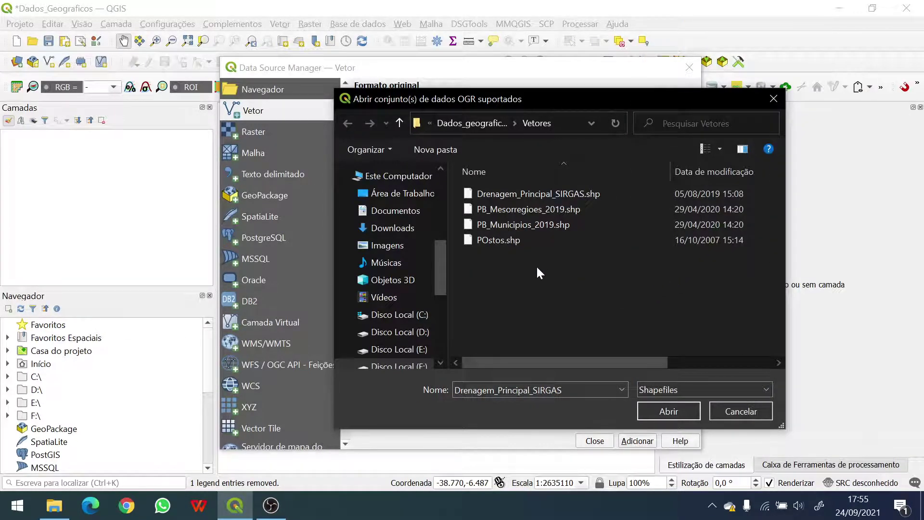
# - Add the Drenagem_Principal_SIRGAS, PB_Mesorregioes_2019, PB_Municipios_2019 and POstos shapefiles to the project as vector layers
pyautogui.moveTo(525, 262); pyautogui.dragTo(486, 189)
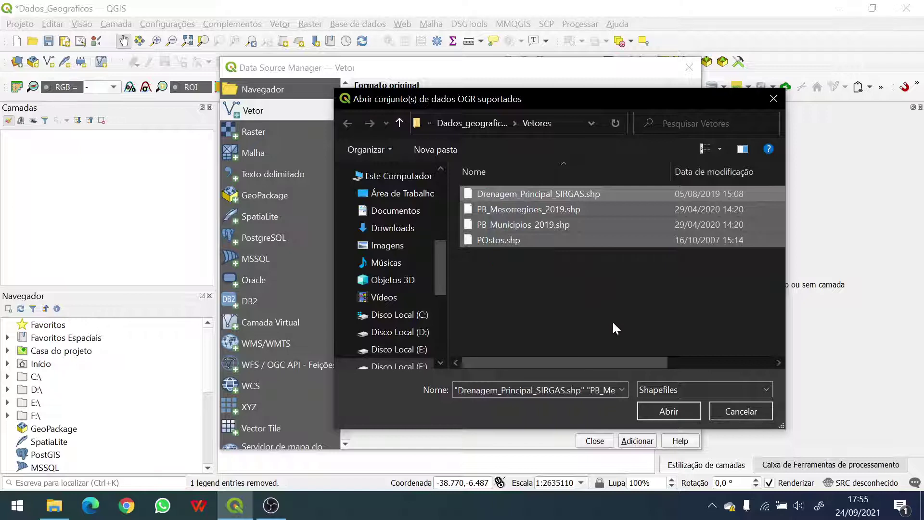
pyautogui.click(672, 414)
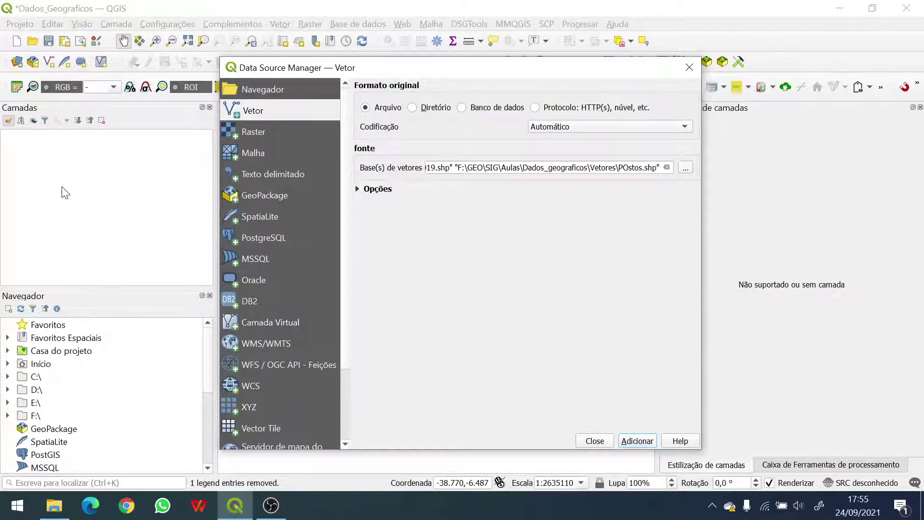
pyautogui.click(637, 440)
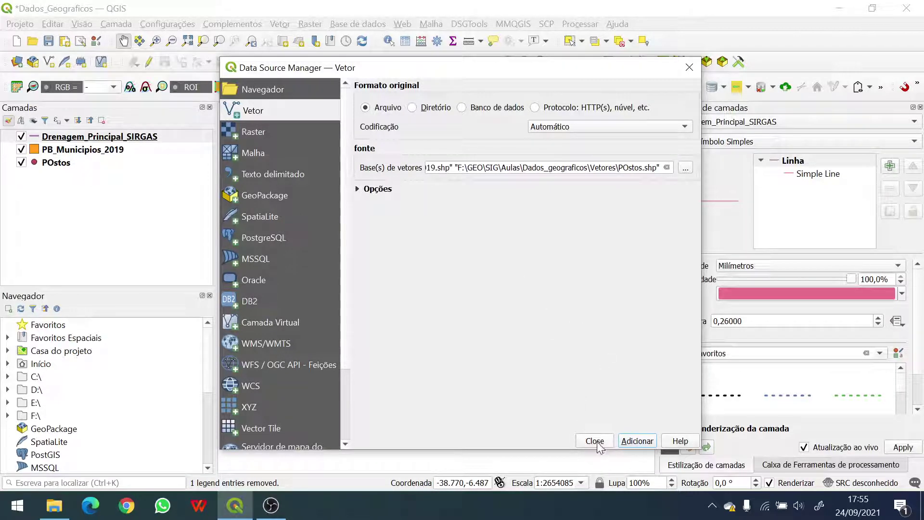
# - Switch to the raster data source and browse to the Matrizes folder inside Dados_geograficos
pyautogui.click(252, 133)
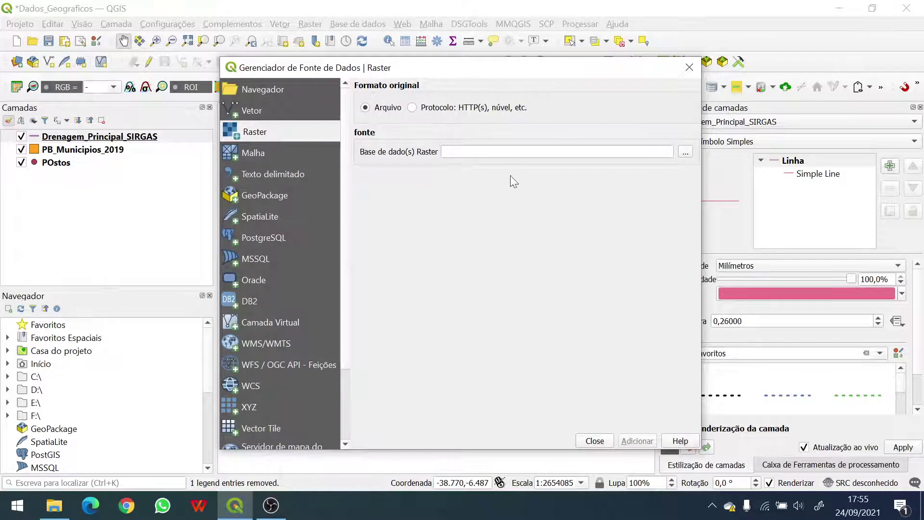
pyautogui.click(685, 153)
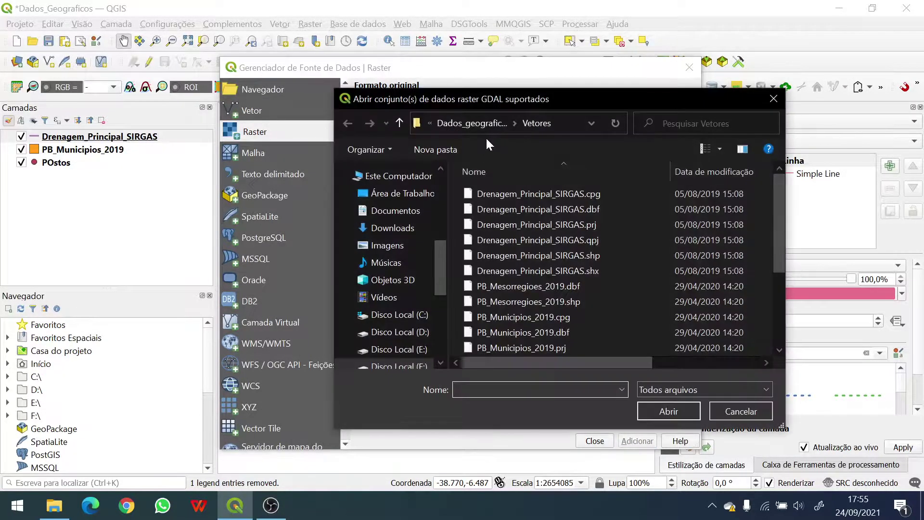
pyautogui.click(490, 120)
pyautogui.doubleClick(491, 208)
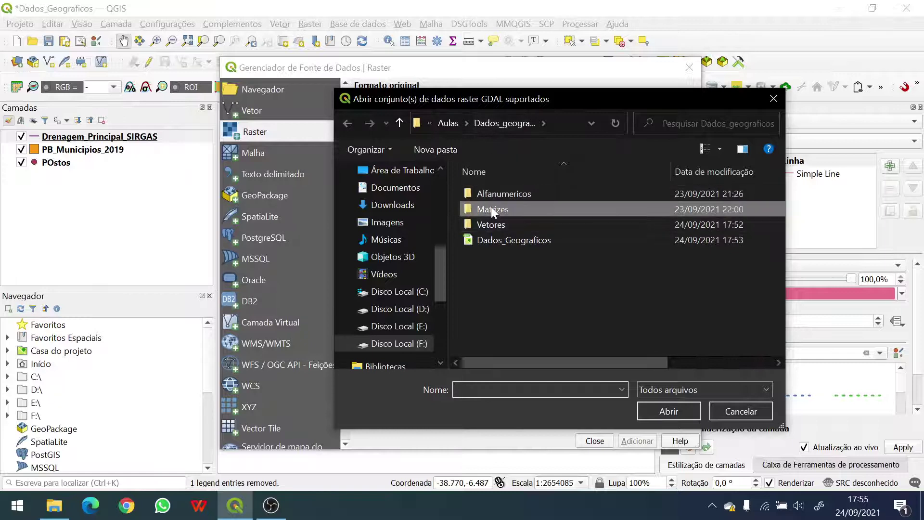
pyautogui.moveTo(616, 293); pyautogui.dragTo(504, 218)
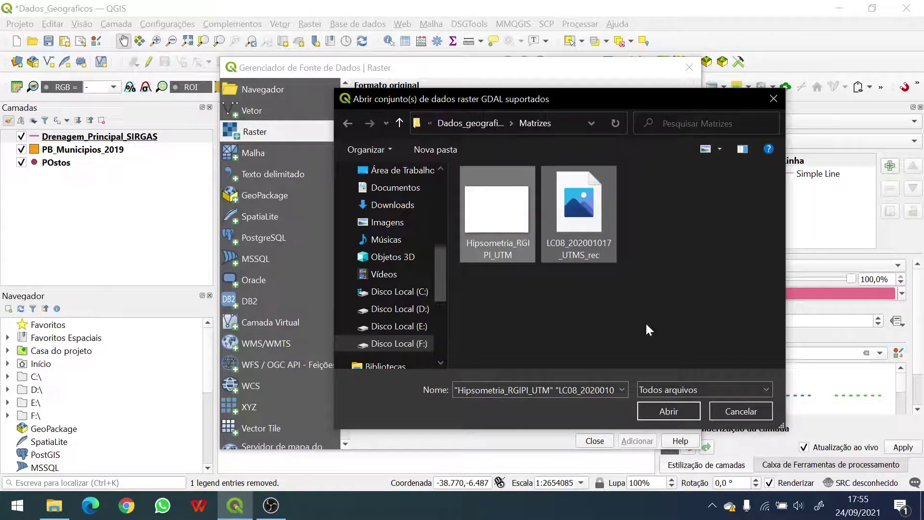
# - Filter the raster files to GeoTIFF and add Hipsometria_RGIPI_UTM and LC08_202001017_UTMS_rec to the project
pyautogui.click(700, 386)
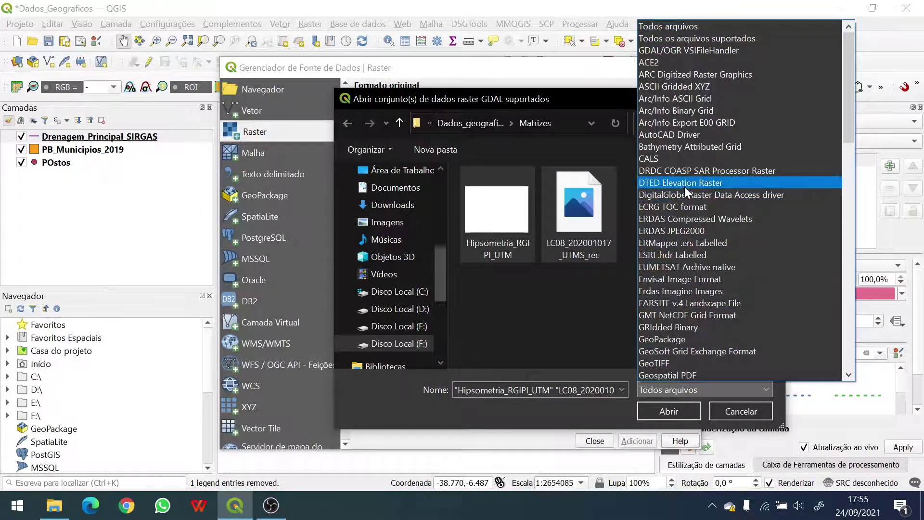
pyautogui.click(668, 362)
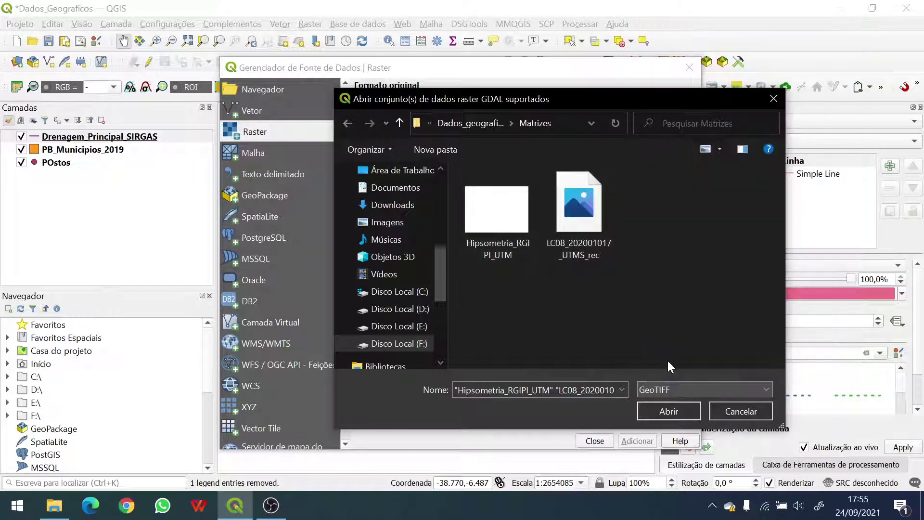
pyautogui.click(546, 229)
pyautogui.keyDown('ctrl'); pyautogui.click(511, 225); pyautogui.keyUp('ctrl')
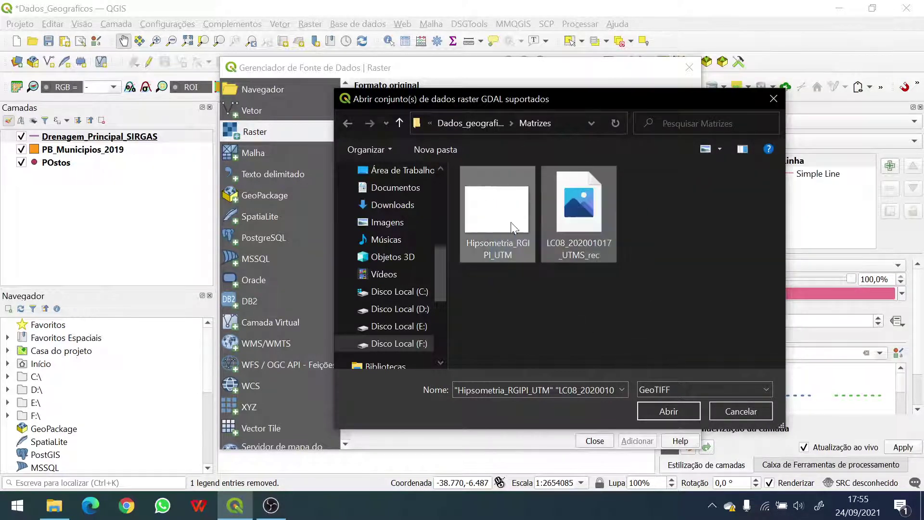
pyautogui.click(665, 410)
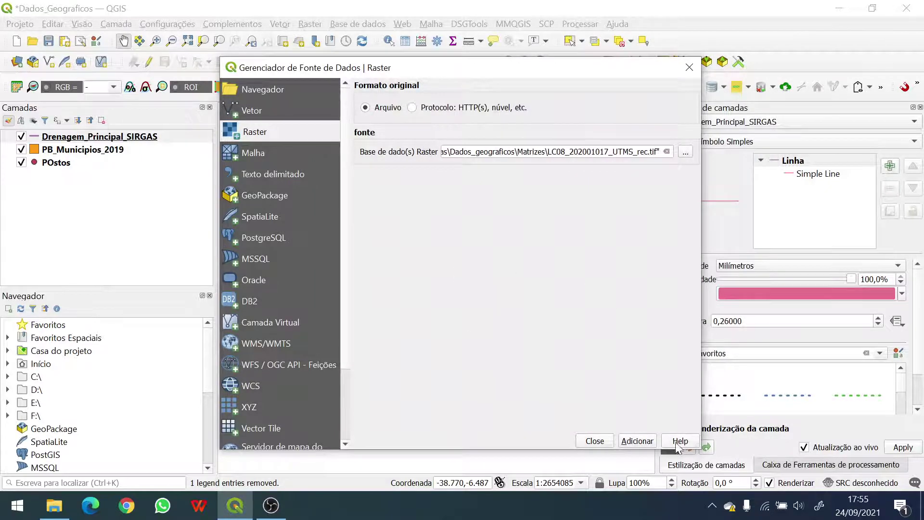
pyautogui.click(640, 441)
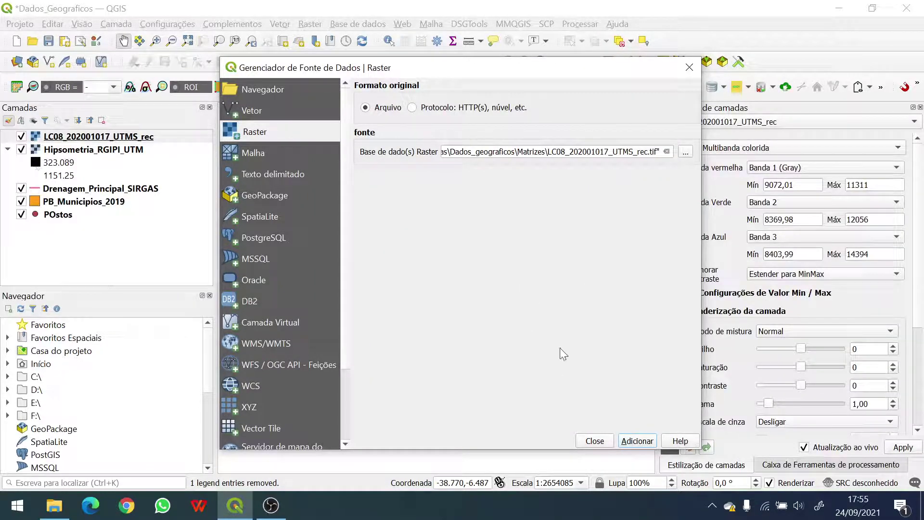
# - Add Pop_PB_2018 from the Alfanumericos folder as a tab-delimited text table without geometry, and close the Data Source Manager
pyautogui.click(278, 177)
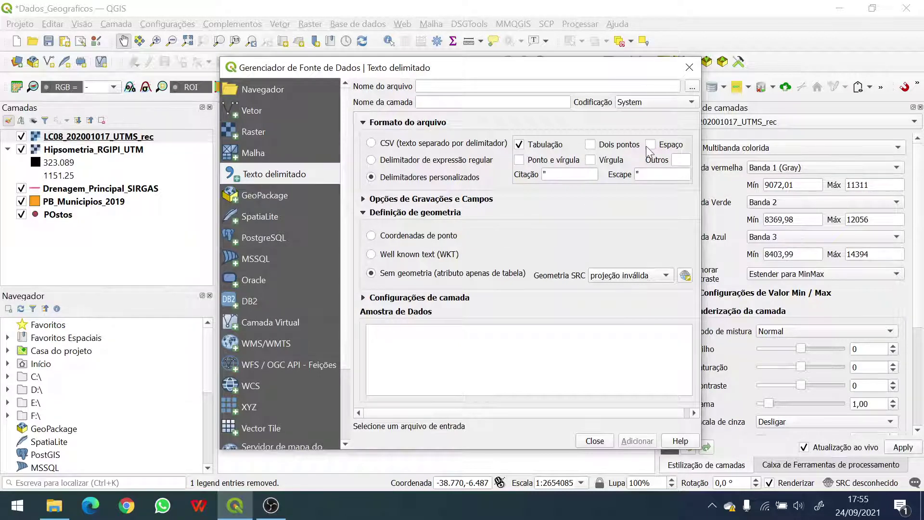
pyautogui.click(691, 87)
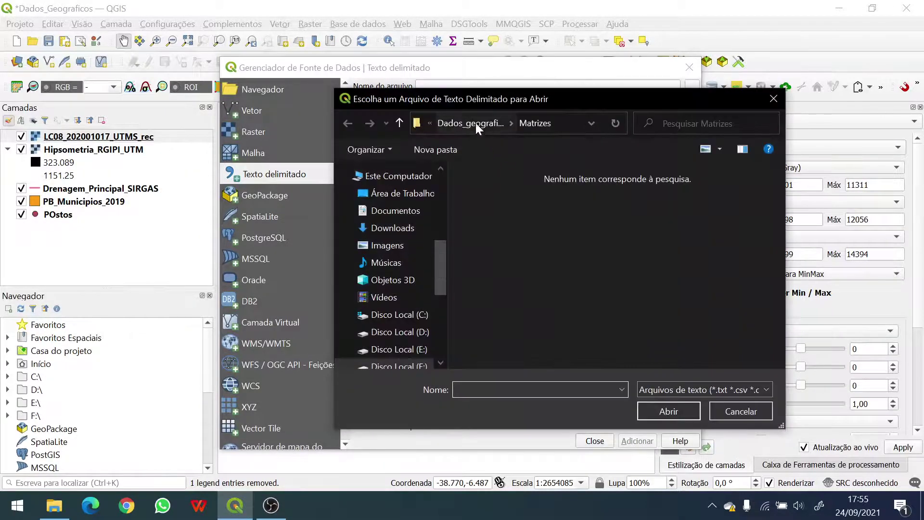
pyautogui.click(472, 120)
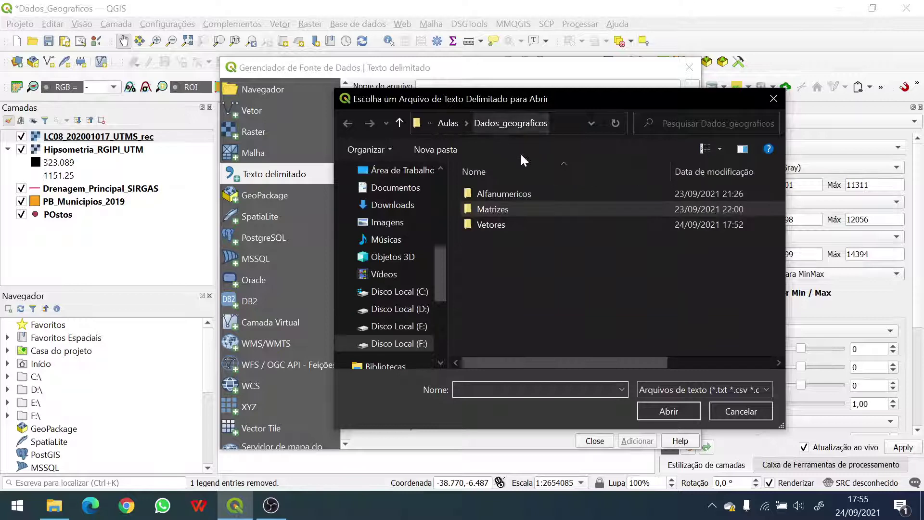
pyautogui.doubleClick(502, 194)
pyautogui.click(502, 195)
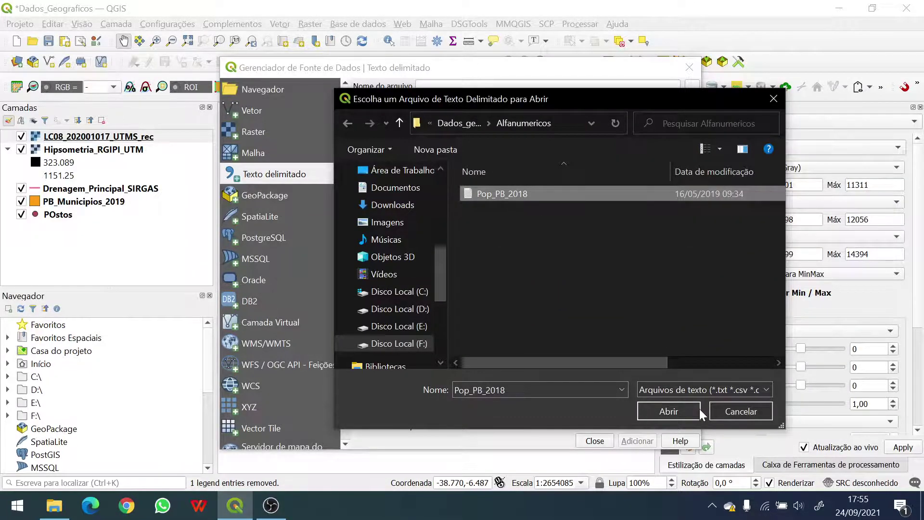
pyautogui.click(674, 403)
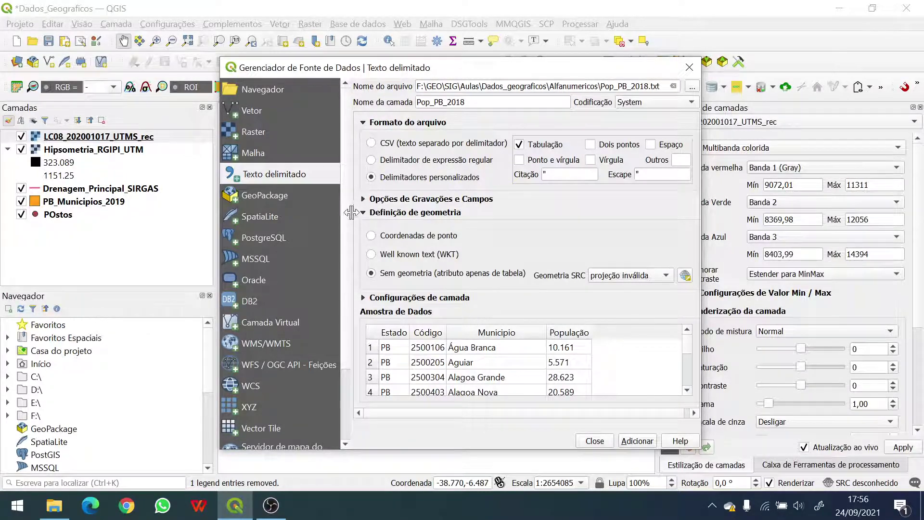
pyautogui.click(636, 441)
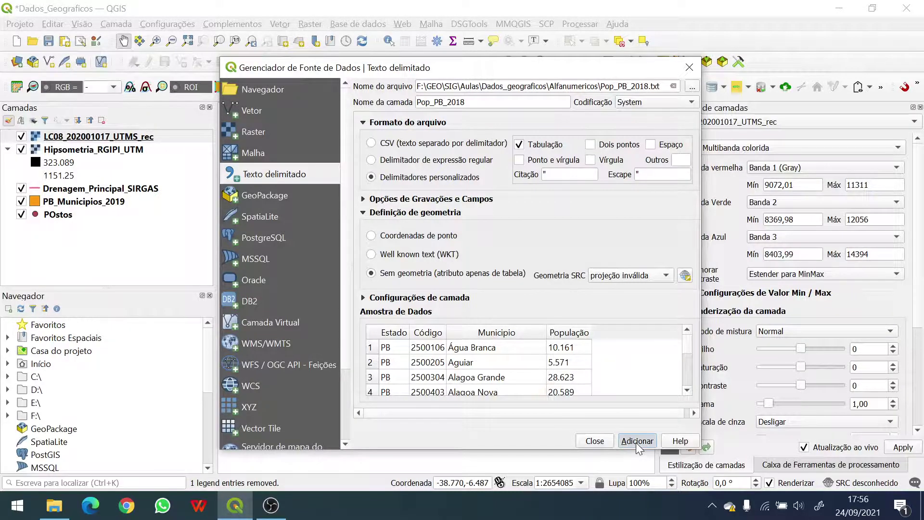
pyautogui.click(599, 440)
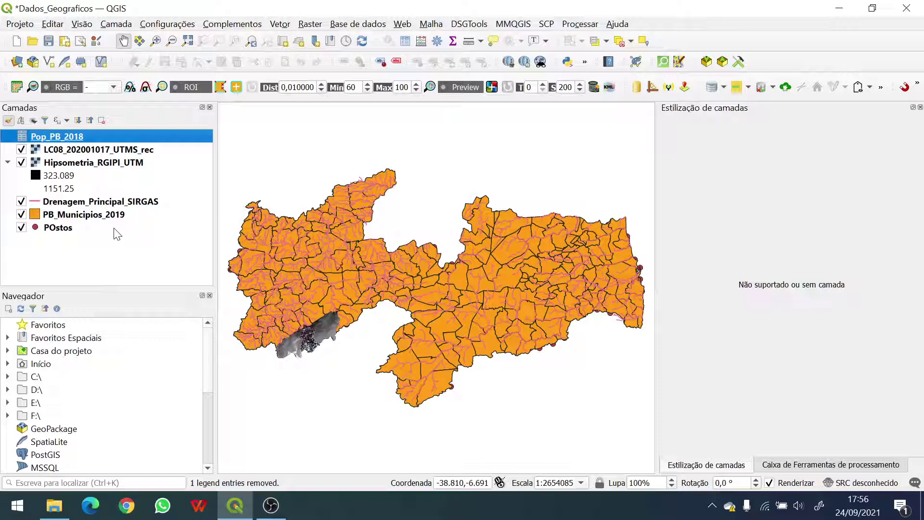
# - Hide the Hipsometria_RGIPI_UTM and LC08_202001017_UTMS_rec raster layers on the map
pyautogui.rightClick(110, 215)
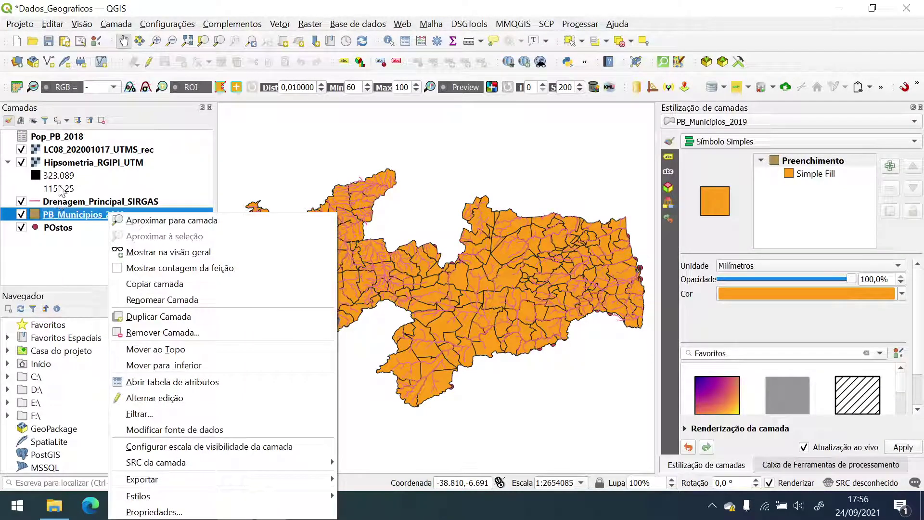
pyautogui.click(11, 165)
pyautogui.click(21, 162)
pyautogui.click(21, 149)
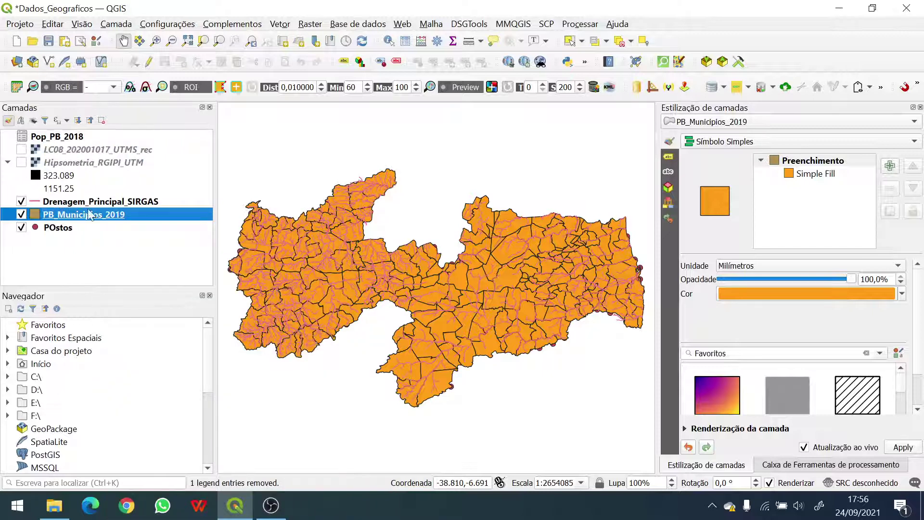
# - Open the attribute table of the Drenagem_Principal_SIRGAS layer and widen its window to show all the fields
pyautogui.click(57, 204)
pyautogui.rightClick(59, 196)
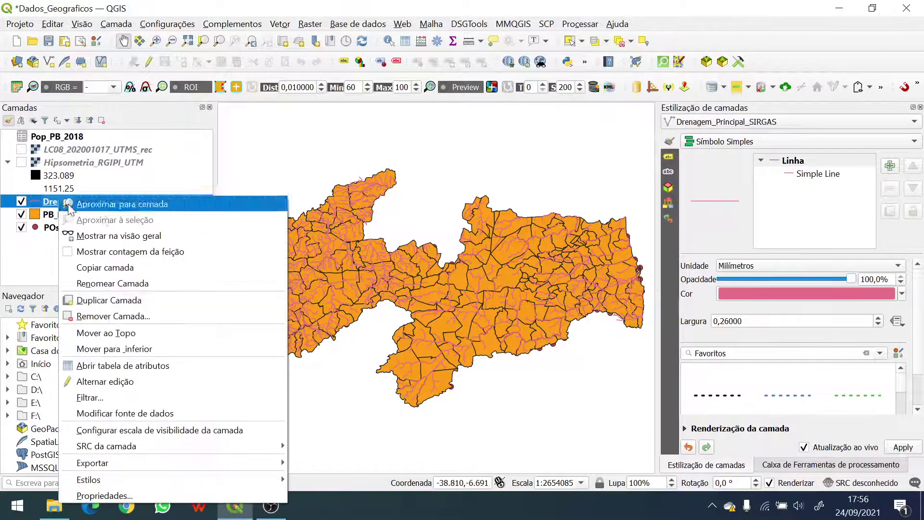
pyautogui.click(159, 368)
pyautogui.moveTo(584, 87); pyautogui.dragTo(495, 88)
pyautogui.moveTo(707, 207); pyautogui.dragTo(886, 207)
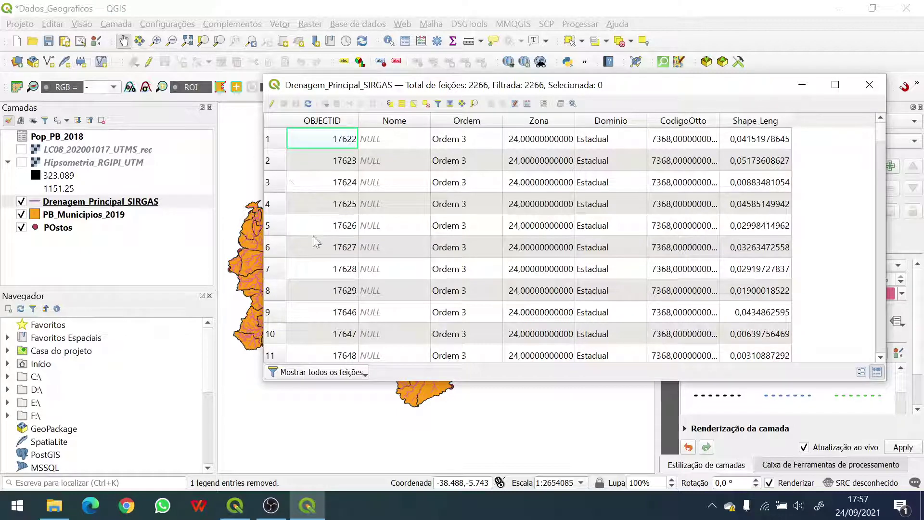
# - Examine the drainage lines on the map up close, and return to the layer's attribute table to compare its records
pyautogui.moveTo(474, 91); pyautogui.dragTo(646, 311)
pyautogui.scroll(4, 295, 251)
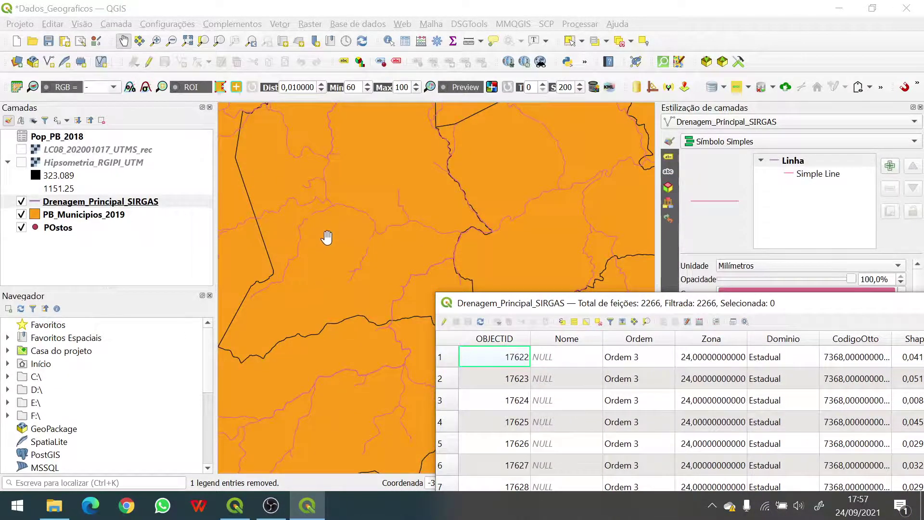
pyautogui.scroll(-3, 364, 244)
pyautogui.moveTo(493, 225); pyautogui.dragTo(429, 186)
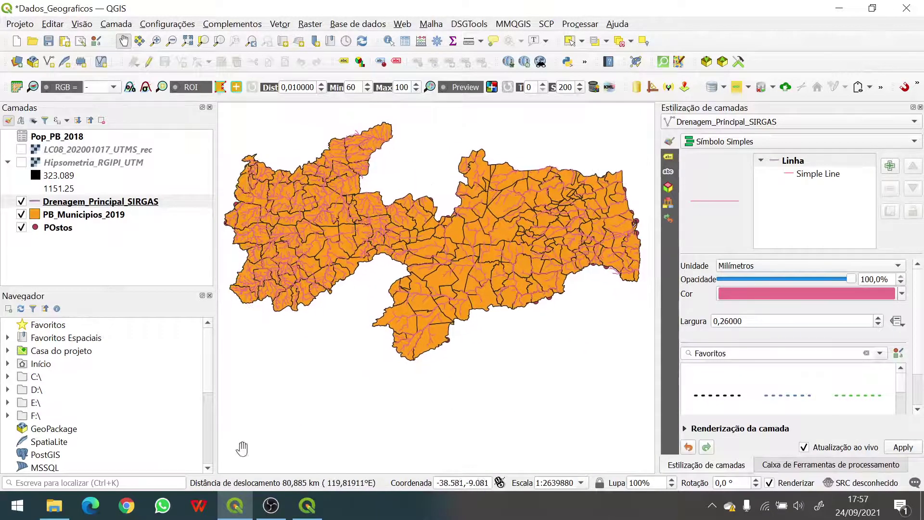
pyautogui.click(308, 506)
pyautogui.moveTo(629, 310); pyautogui.dragTo(606, 80)
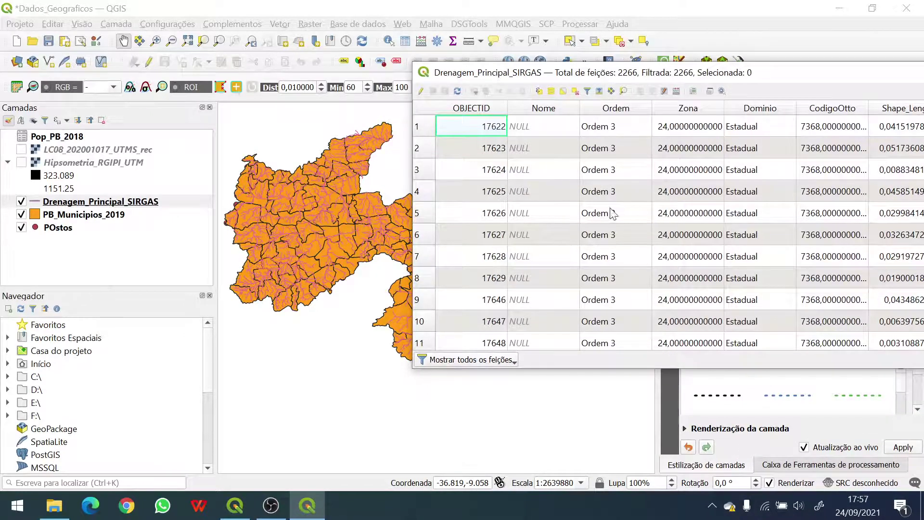
pyautogui.moveTo(661, 74); pyautogui.dragTo(448, 83)
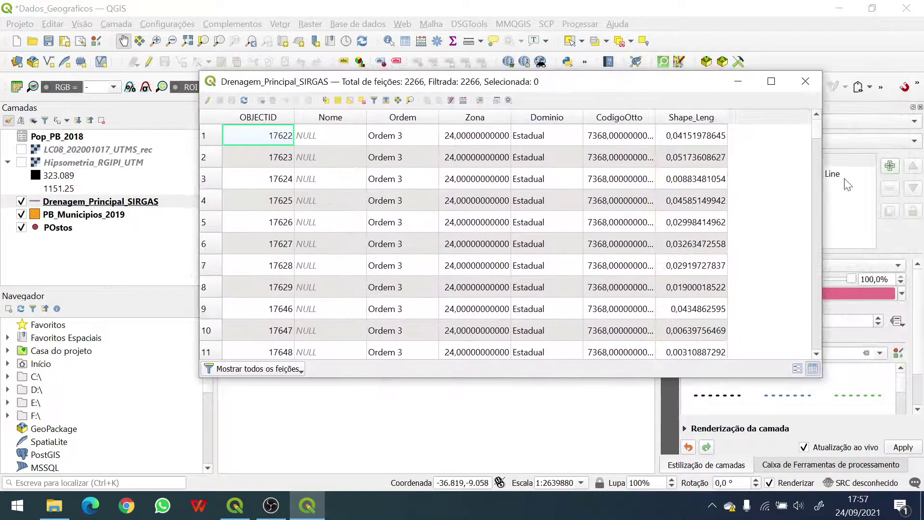
# - Select the two Rio Guruji records, OBJECTID 30361 and 30362, in the Drenagem_Principal_SIRGAS attribute table
pyautogui.scroll(-5, 684, 224)
pyautogui.scroll(-20, 684, 224)
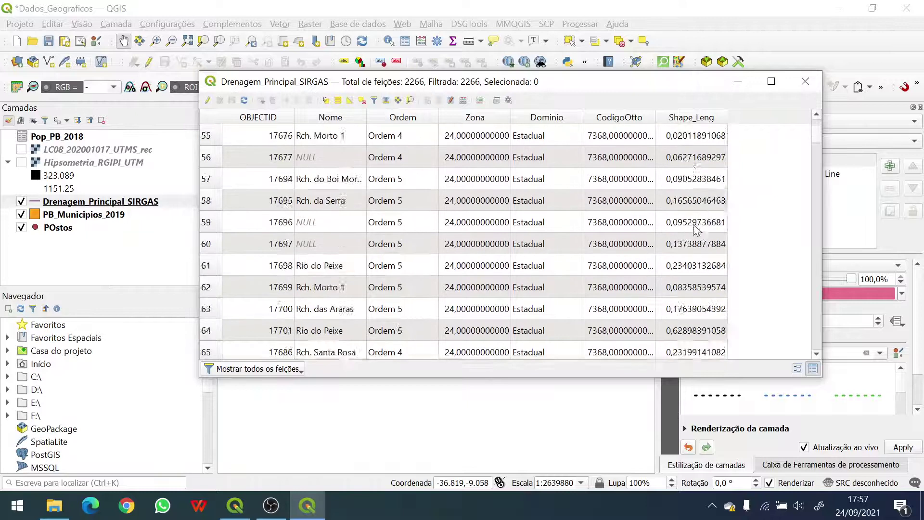
pyautogui.moveTo(815, 130); pyautogui.dragTo(816, 322)
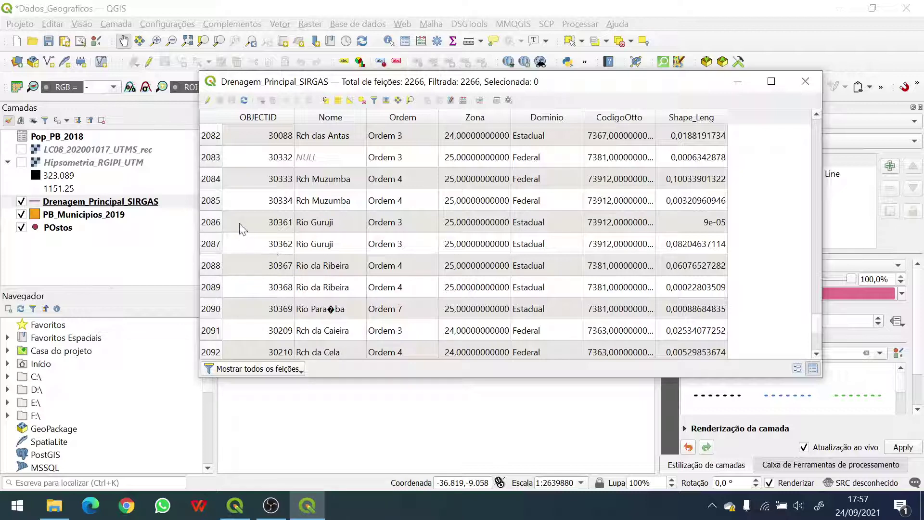
pyautogui.click(214, 225)
pyautogui.keyDown('shift'); pyautogui.click(211, 244); pyautogui.keyUp('shift')
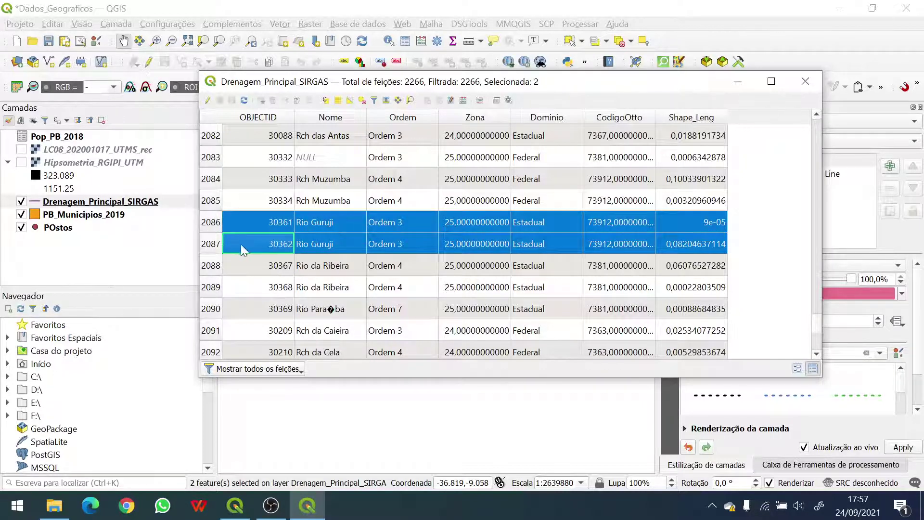
# - Examine the selected Rio Guruji lines on the map near the coast and compare them with their attribute records
pyautogui.click(731, 87)
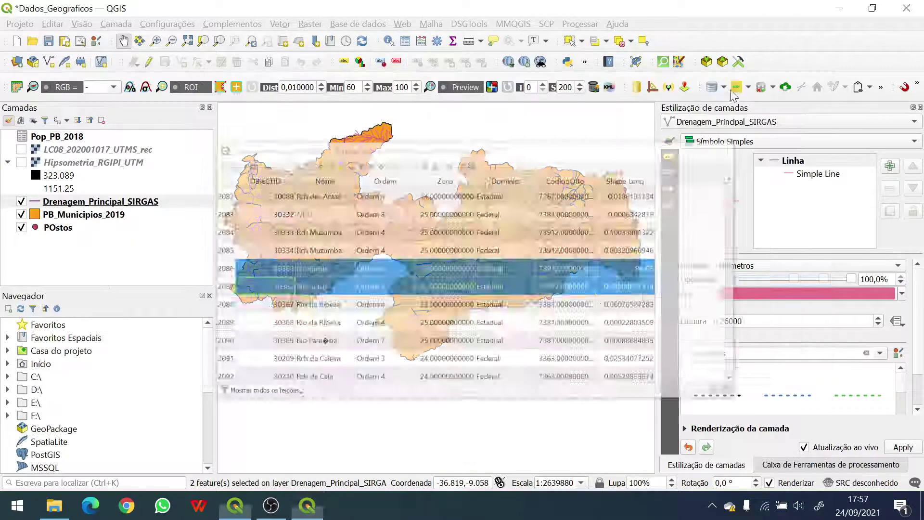
pyautogui.scroll(4, 634, 257)
pyautogui.moveTo(617, 237); pyautogui.dragTo(476, 305)
pyautogui.scroll(1, 476, 305)
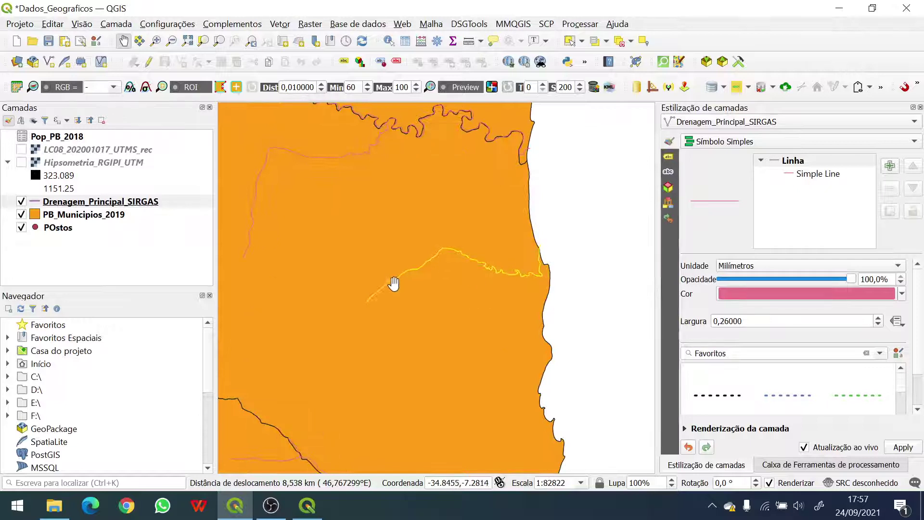
pyautogui.click(307, 505)
pyautogui.moveTo(563, 84); pyautogui.dragTo(617, 73)
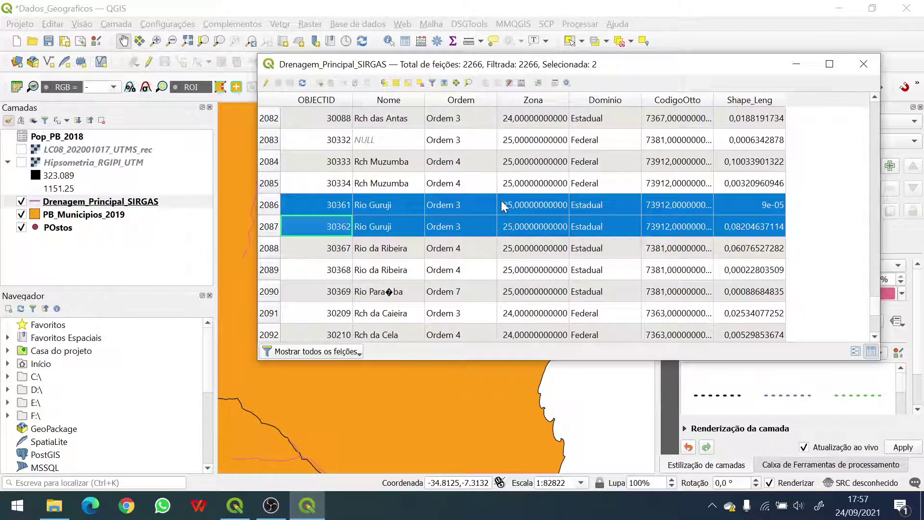
pyautogui.moveTo(573, 68); pyautogui.dragTo(634, 36)
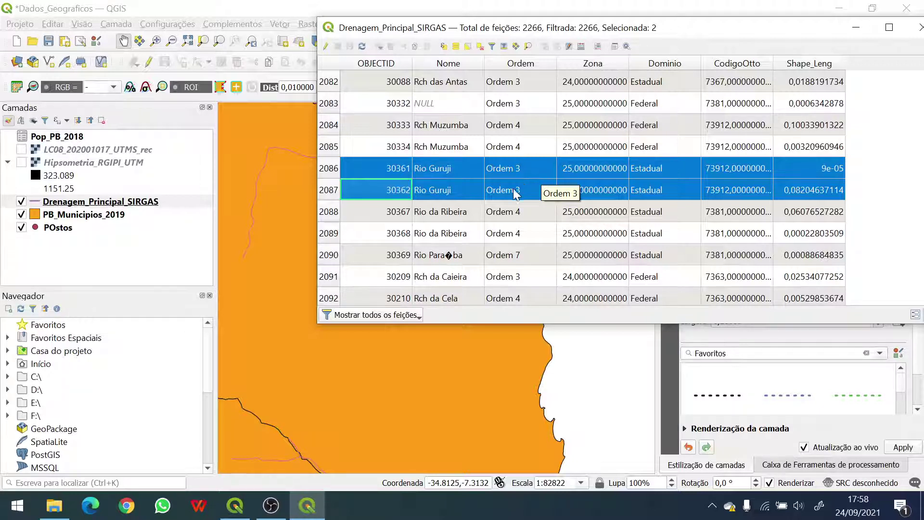
pyautogui.moveTo(509, 29); pyautogui.dragTo(451, 207)
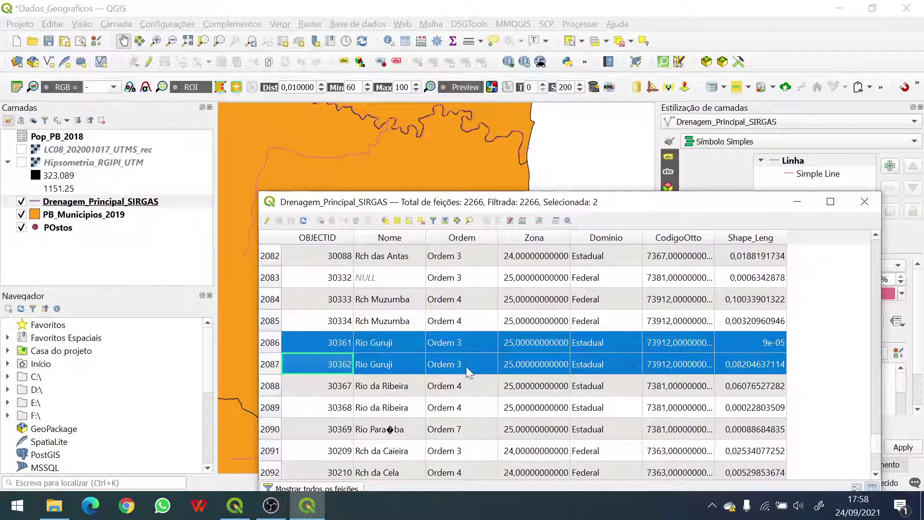
pyautogui.moveTo(534, 203); pyautogui.dragTo(380, 322)
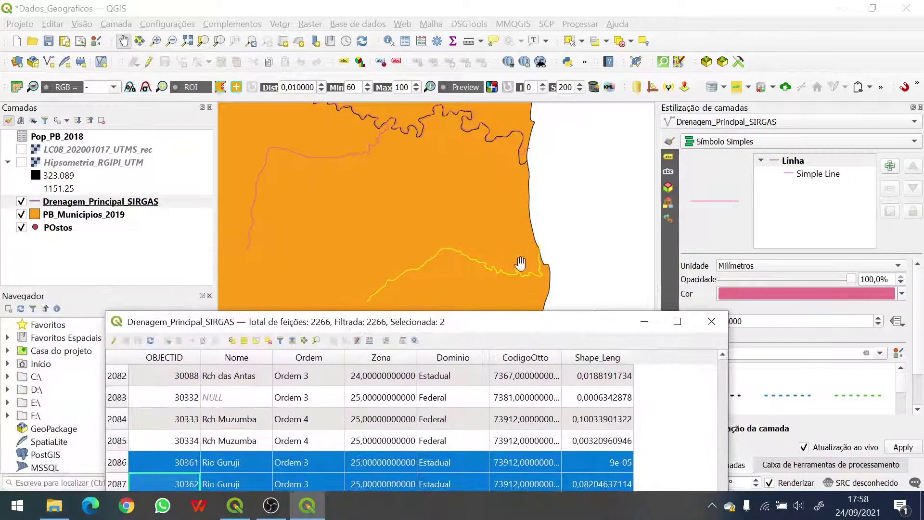
pyautogui.moveTo(445, 323); pyautogui.dragTo(729, 119)
pyautogui.scroll(-2, 309, 238)
pyautogui.moveTo(308, 239); pyautogui.dragTo(367, 365)
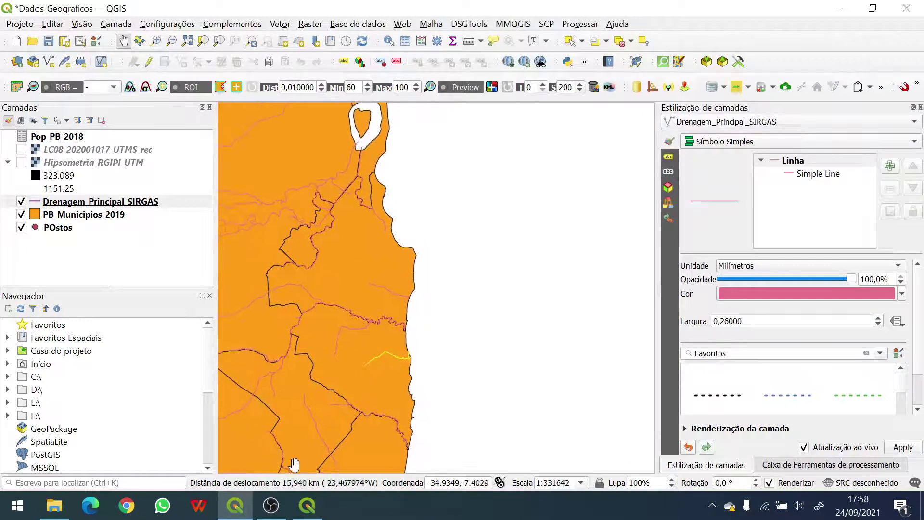
# - Clear the feature selection in the Drenagem_Principal_SIRGAS attribute table and close the table
pyautogui.click(307, 506)
pyautogui.moveTo(629, 99); pyautogui.dragTo(449, 101)
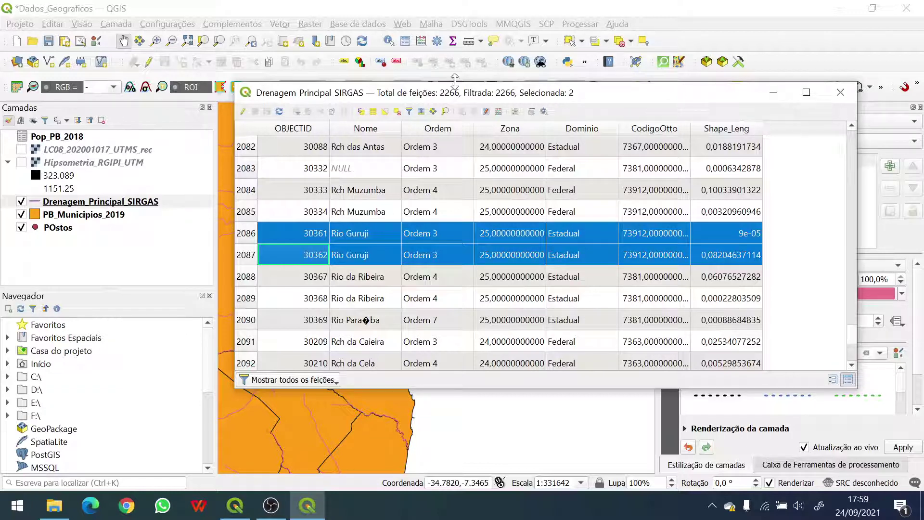
pyautogui.click(397, 111)
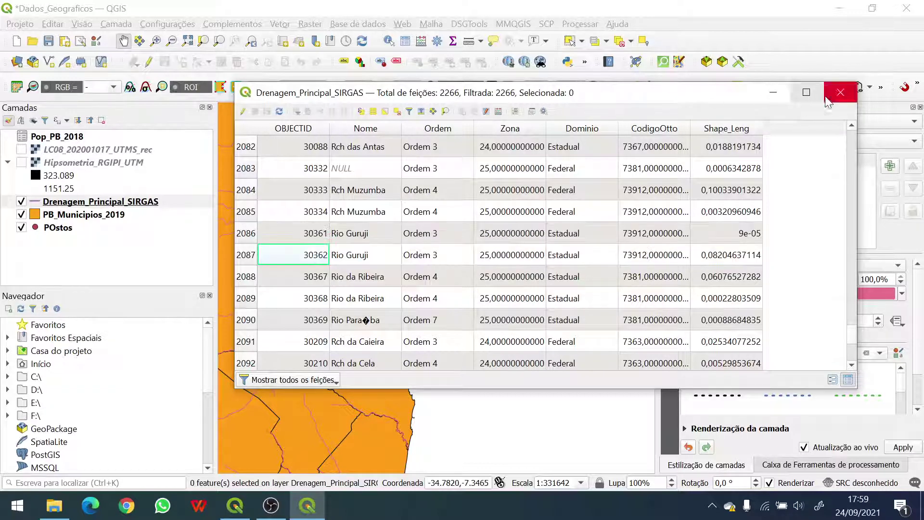
pyautogui.click(845, 92)
# - Place the PB_Municipios_2019 layer below POstos in the layer order and zoom the map to the municipalities layer
pyautogui.scroll(-2, 324, 263)
pyautogui.moveTo(323, 263); pyautogui.dragTo(542, 321)
pyautogui.moveTo(370, 255); pyautogui.dragTo(457, 188)
pyautogui.moveTo(284, 272); pyautogui.dragTo(379, 255)
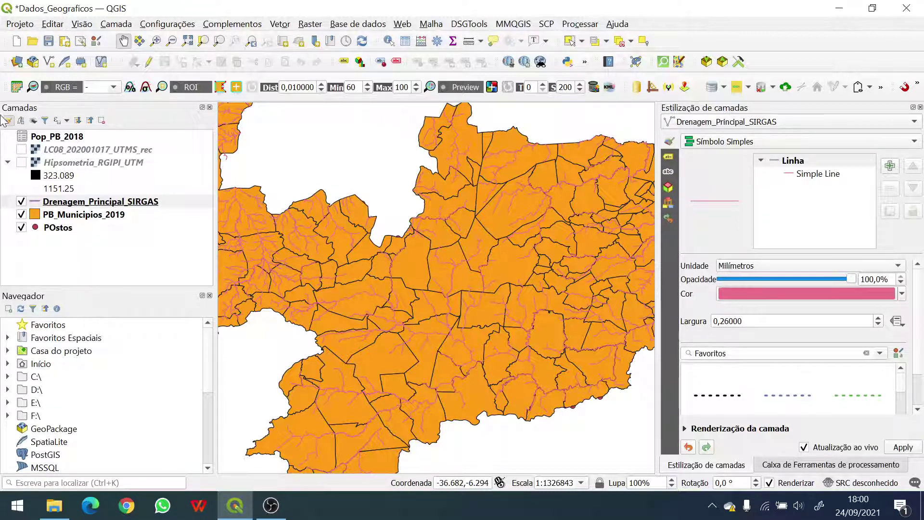
pyautogui.moveTo(68, 235); pyautogui.dragTo(68, 241)
pyautogui.rightClick(87, 230)
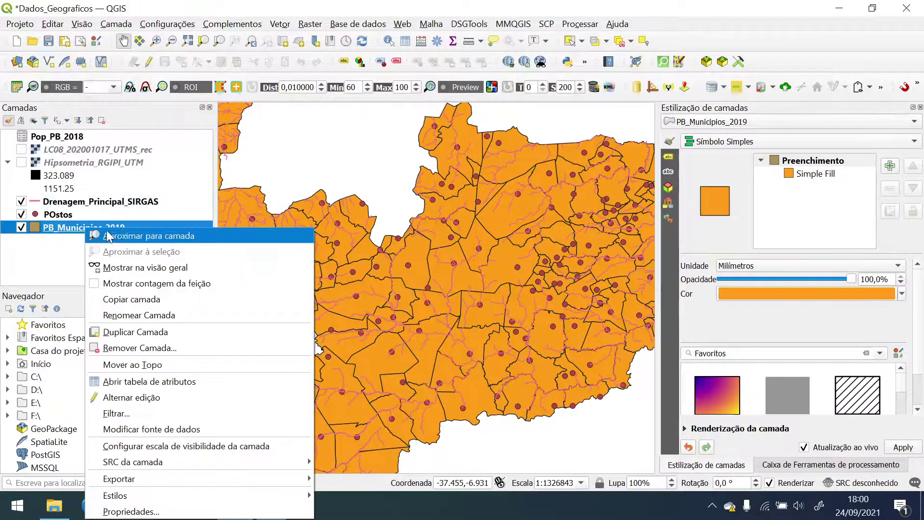
pyautogui.click(126, 239)
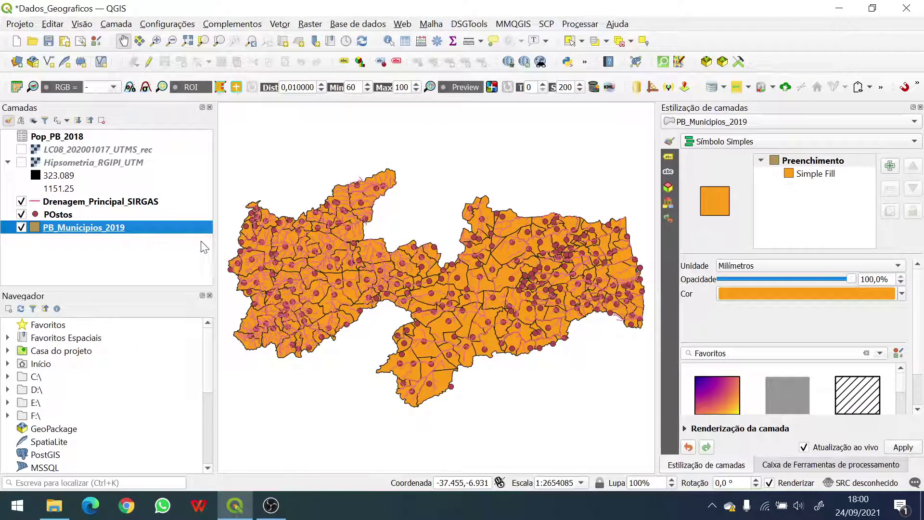
pyautogui.click(65, 202)
pyautogui.keyDown('shift'); pyautogui.click(62, 219); pyautogui.keyUp('shift')
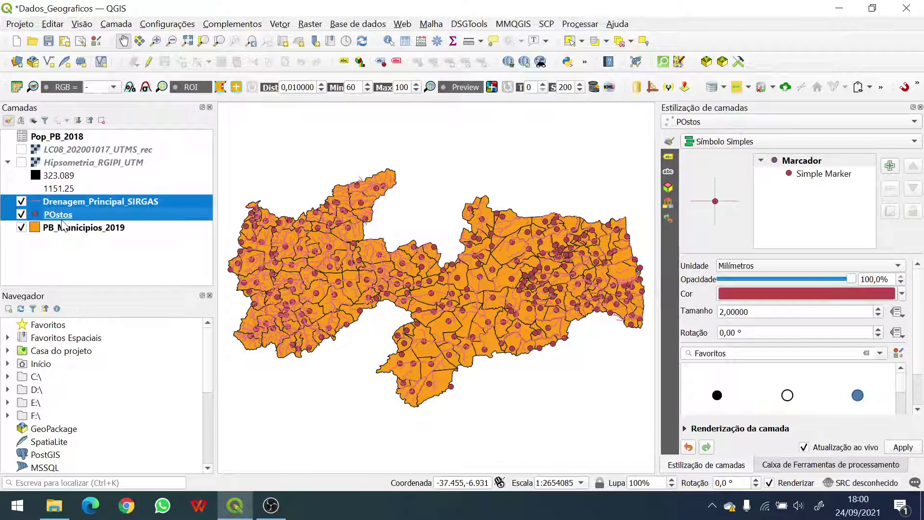
pyautogui.keyDown('shift'); pyautogui.click(66, 231); pyautogui.keyUp('shift')
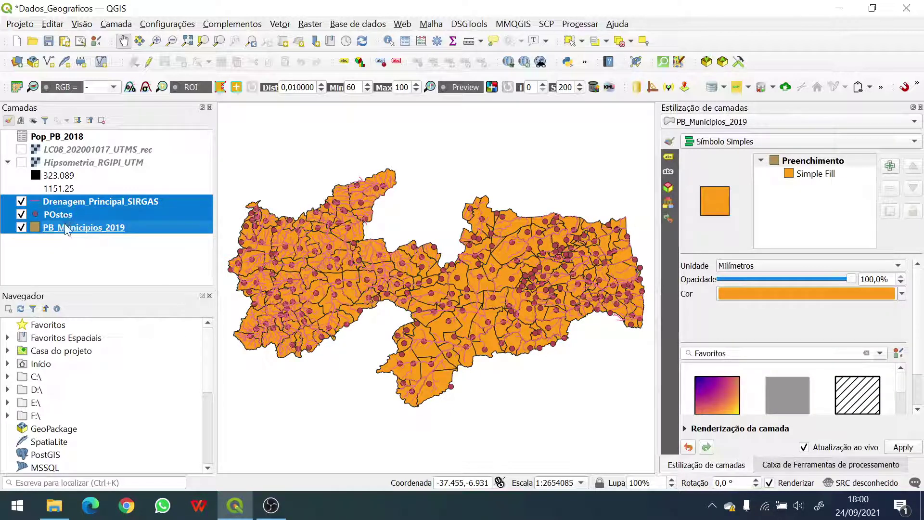
pyautogui.click(65, 227)
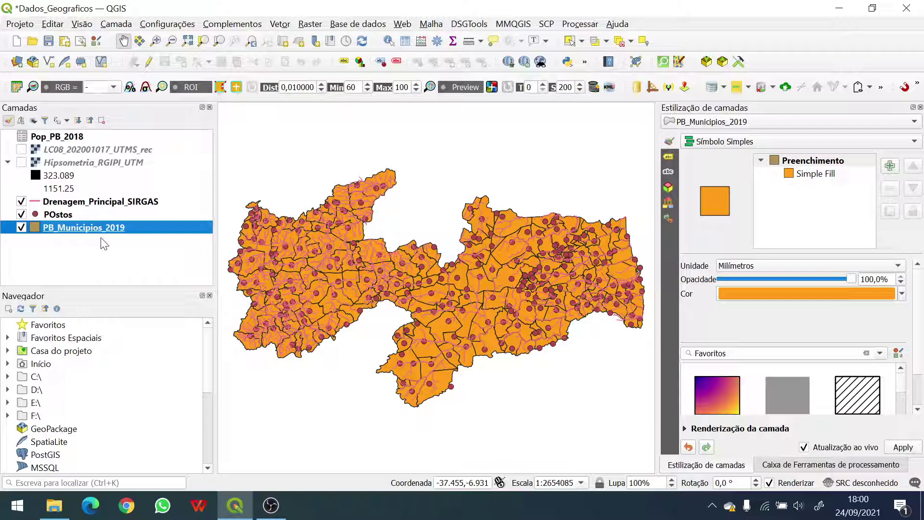
# - Change the Simple Line colour of the Drenagem_Principal_SIRGAS layer to light blue and check the drainage on the map
pyautogui.click(47, 202)
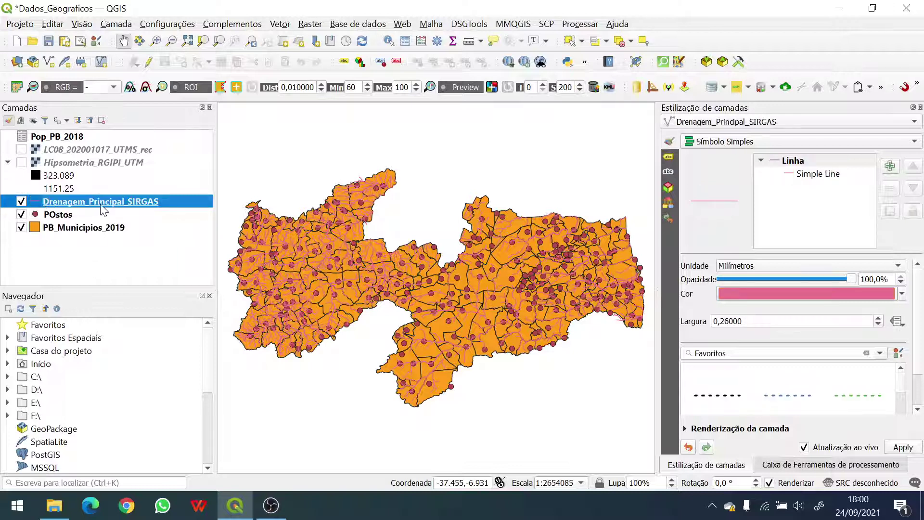
pyautogui.click(820, 175)
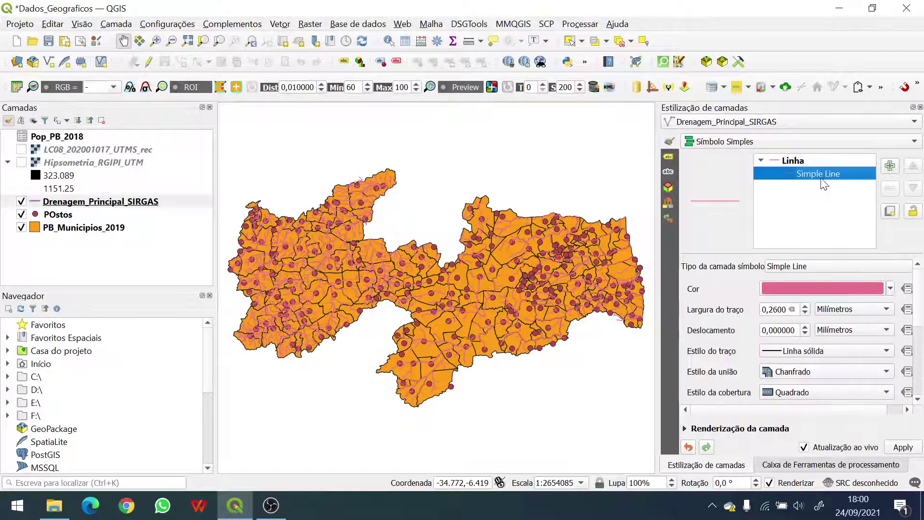
pyautogui.click(891, 288)
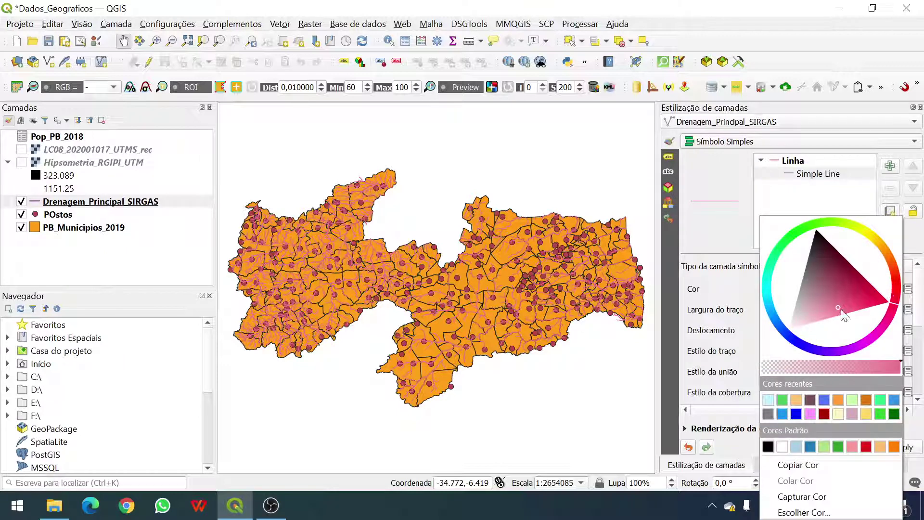
pyautogui.click(768, 299)
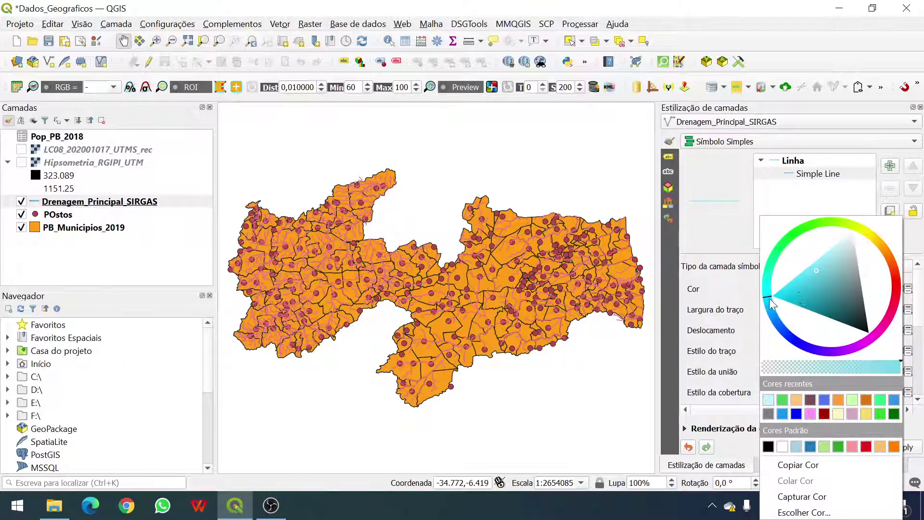
pyautogui.moveTo(772, 301)
pyautogui.mouseDown()
pyautogui.moveTo(799, 288)
pyautogui.moveTo(782, 298)
pyautogui.mouseUp()
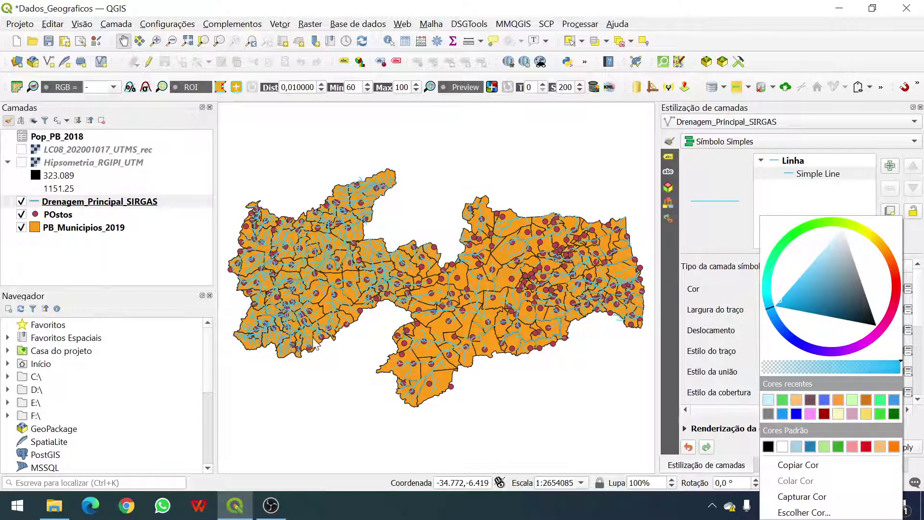
pyautogui.click(90, 264)
pyautogui.scroll(3, 435, 269)
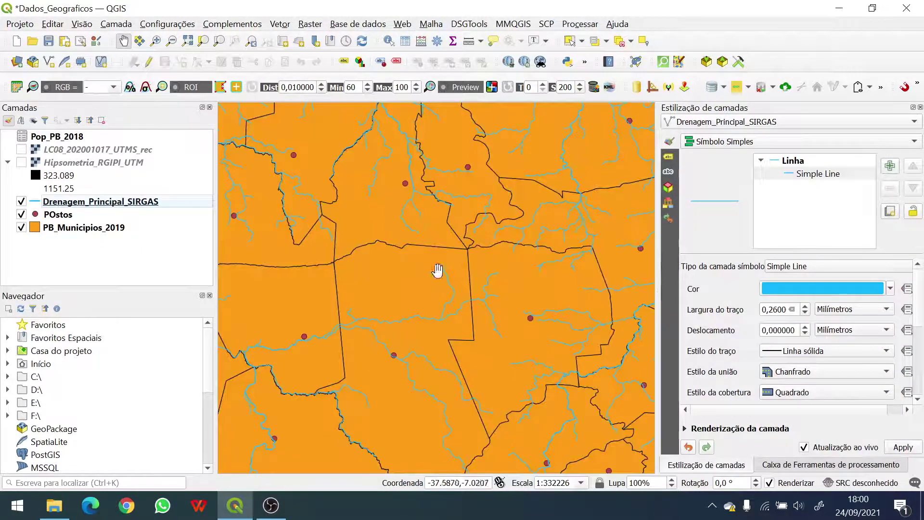
pyautogui.moveTo(562, 304); pyautogui.dragTo(578, 291)
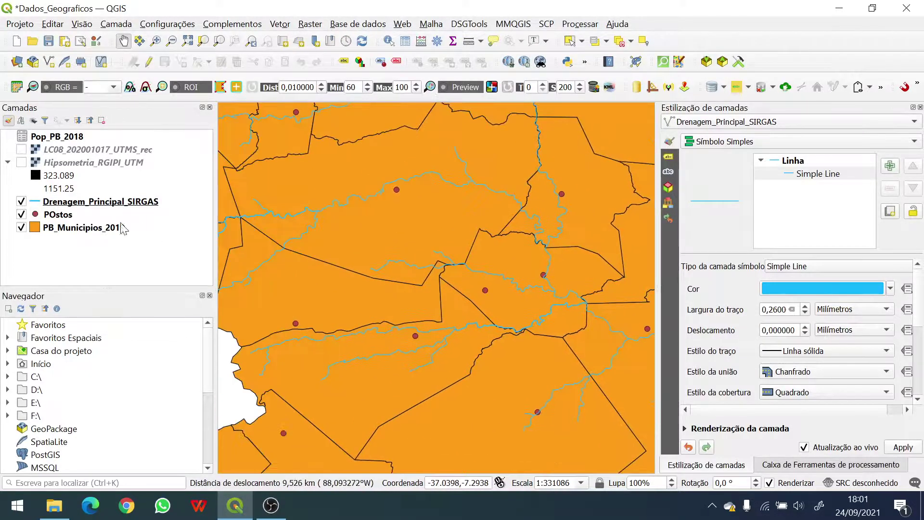
# - Move the POstos layer above Drenagem_Principal_SIRGAS and rename it "Postos pluviométricos"
pyautogui.moveTo(47, 216); pyautogui.dragTo(49, 204)
pyautogui.click(49, 204)
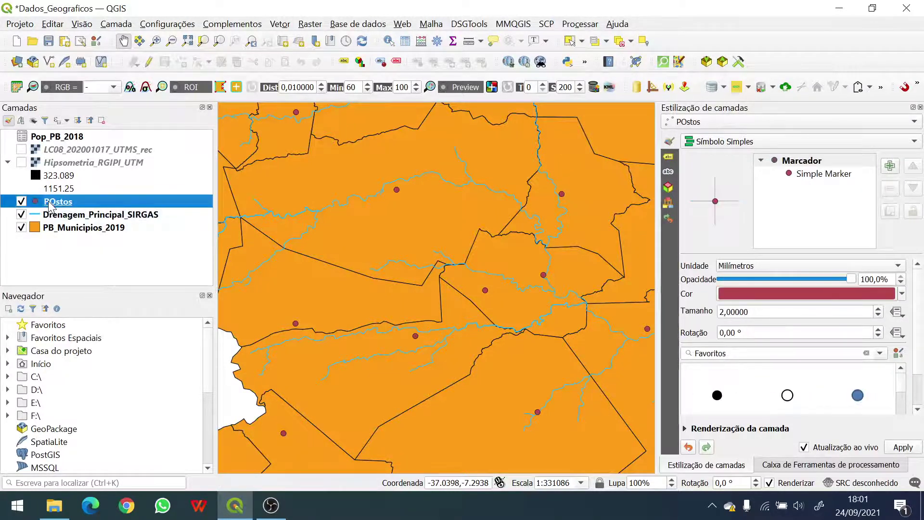
pyautogui.rightClick(50, 205)
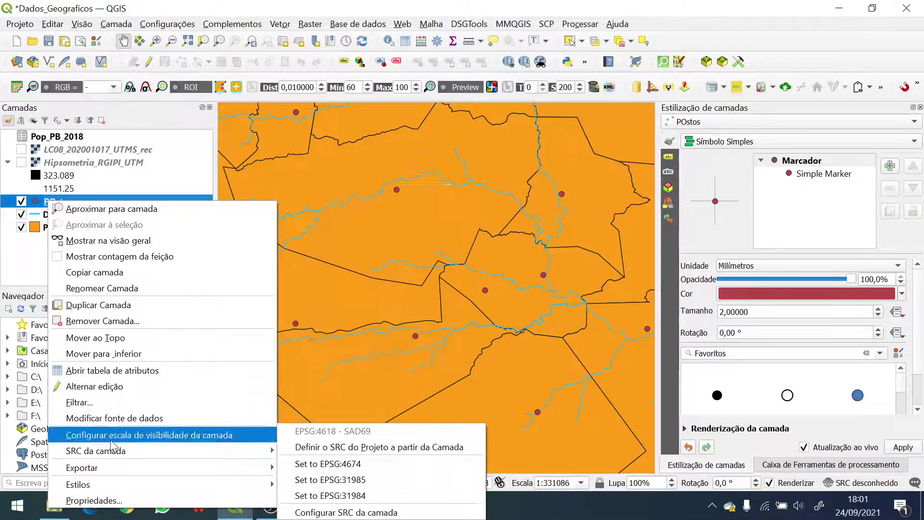
pyautogui.click(110, 289)
pyautogui.press('BackSpace')
pyautogui.press('BackSpace')
pyautogui.write('os')
pyautogui.write(' pluviom')
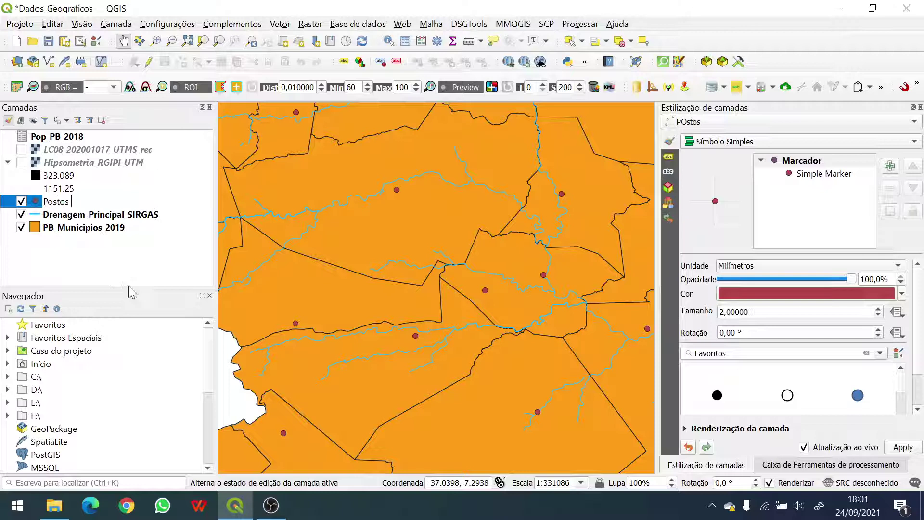
pyautogui.write('étricos')
pyautogui.press('Return')
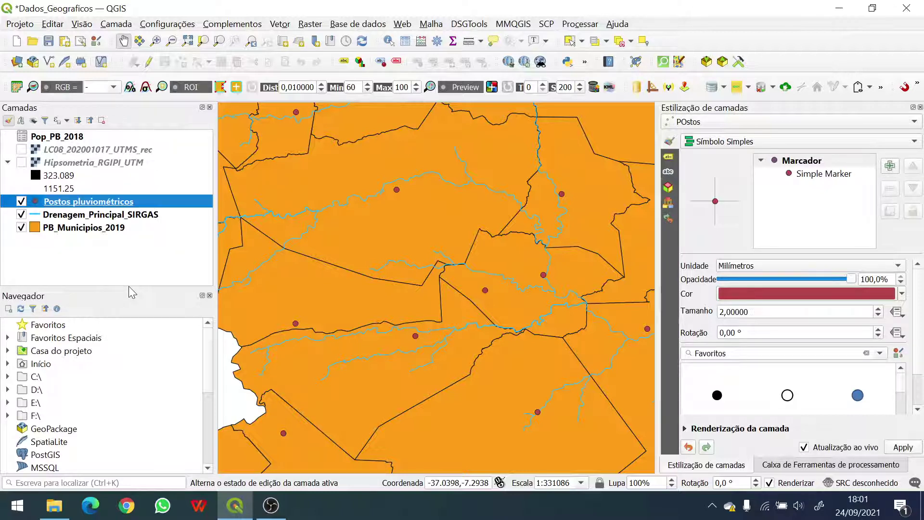
# - Examine the rain gauge points, drainage lines and PB_Municipios_2019 polygons across the whole state and up close
pyautogui.scroll(-3, 433, 192)
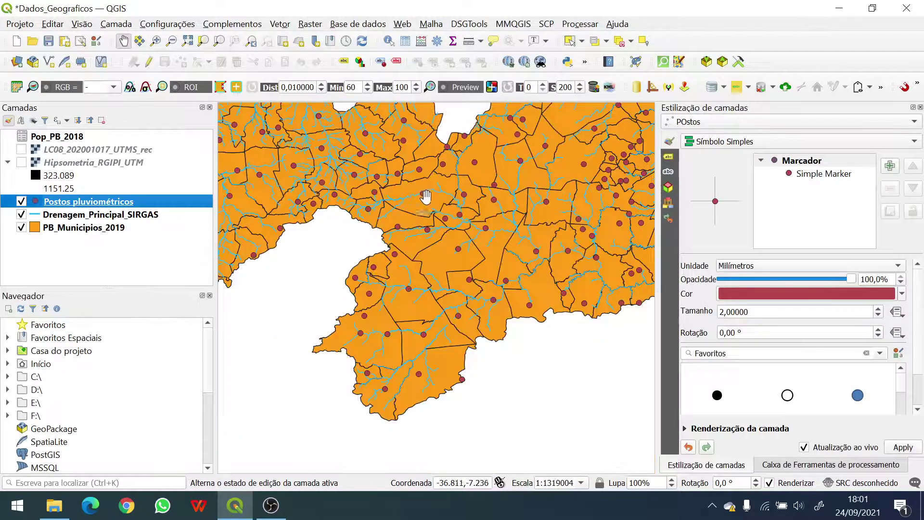
pyautogui.moveTo(411, 248); pyautogui.dragTo(408, 266)
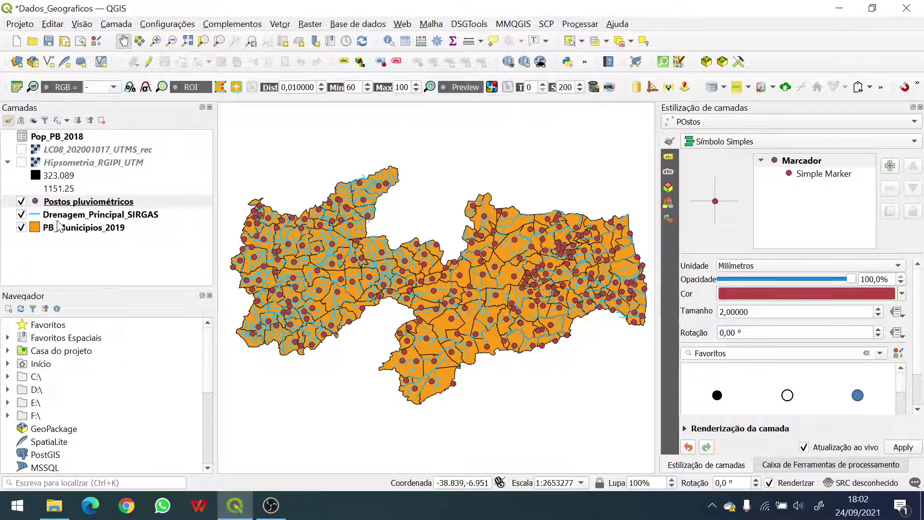
pyautogui.click(66, 231)
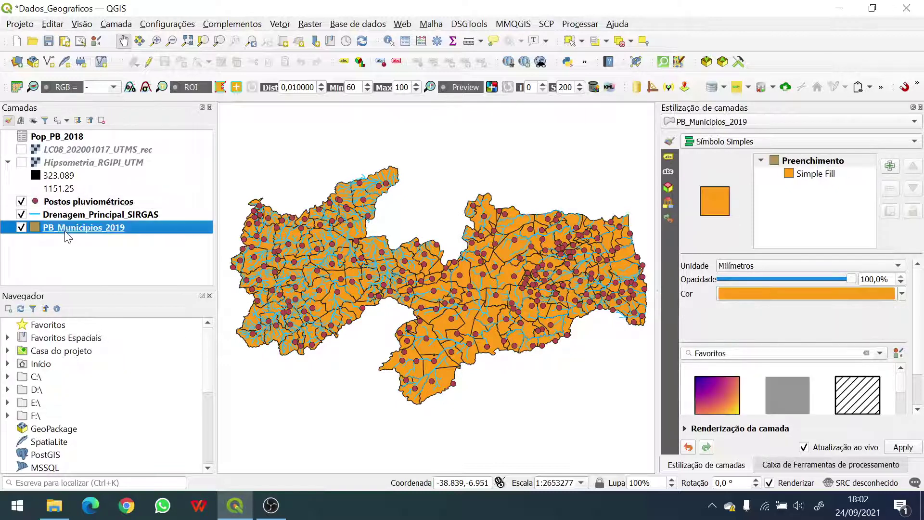
pyautogui.scroll(2, 349, 284)
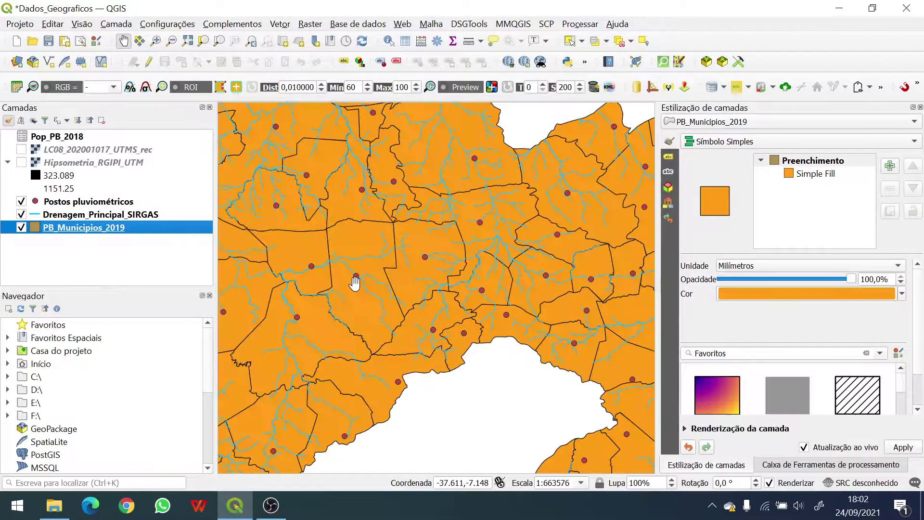
pyautogui.moveTo(326, 247); pyautogui.dragTo(428, 298)
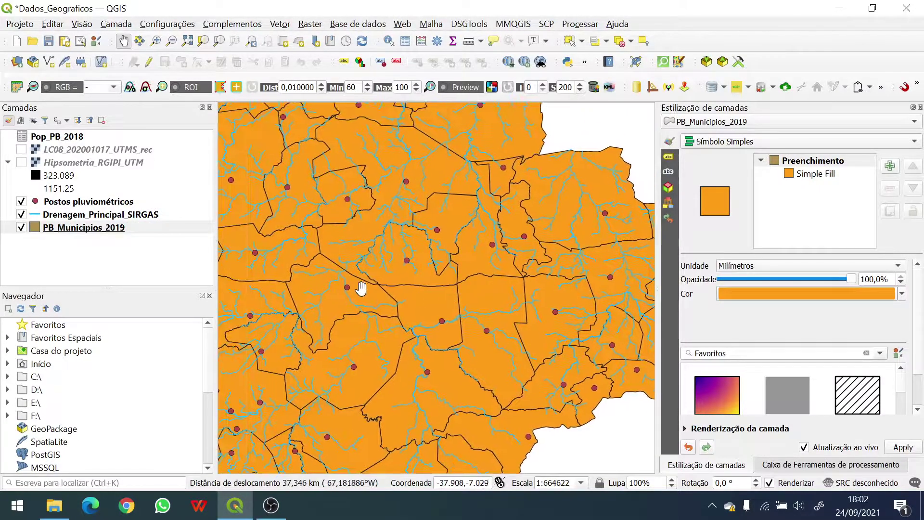
pyautogui.scroll(-1, 360, 288)
pyautogui.scroll(2, 360, 290)
pyautogui.moveTo(359, 291); pyautogui.dragTo(442, 309)
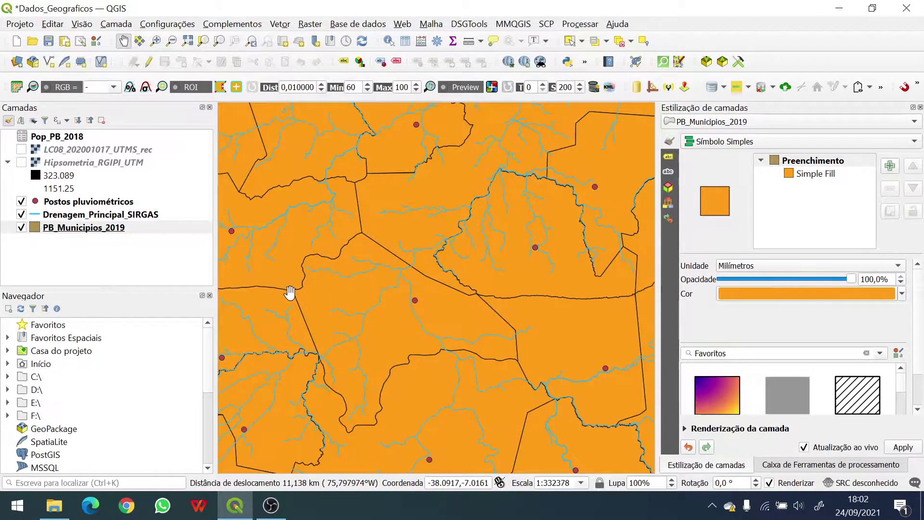
pyautogui.scroll(-1, 539, 304)
pyautogui.scroll(1, 552, 307)
pyautogui.moveTo(553, 307); pyautogui.dragTo(388, 295)
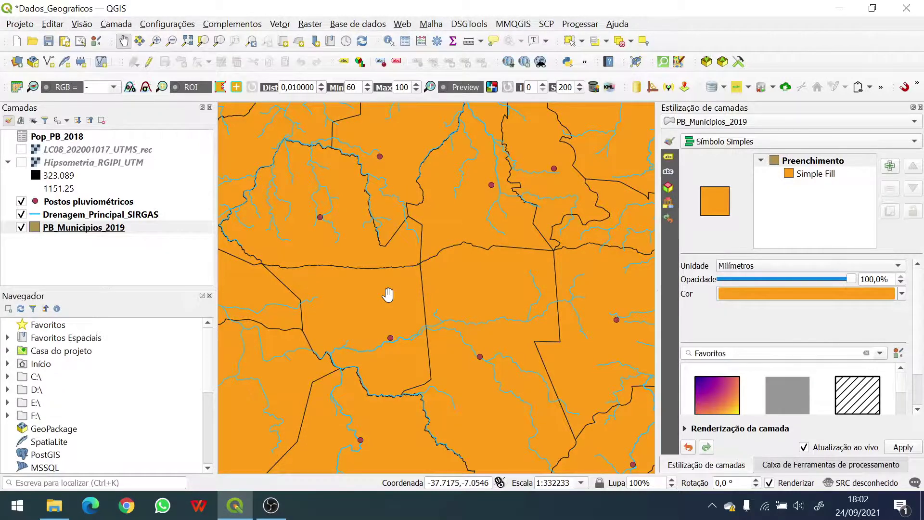
pyautogui.scroll(-2, 388, 294)
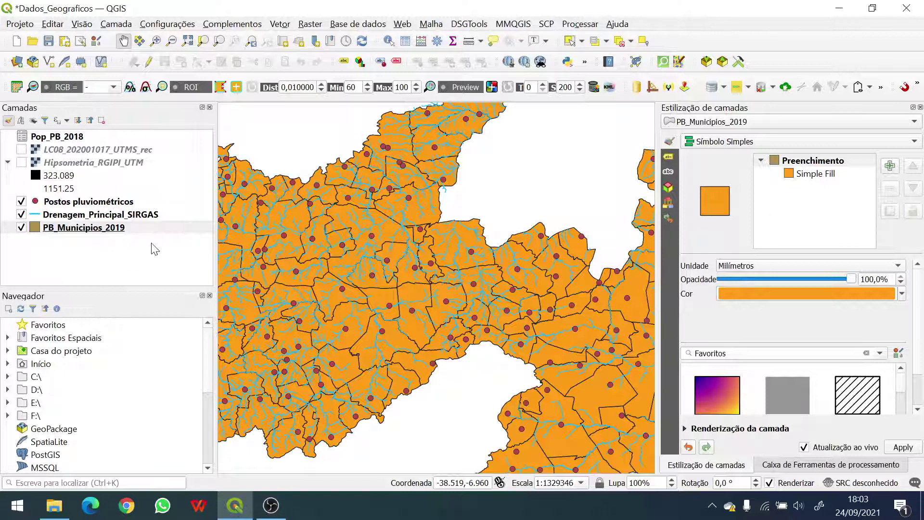
# - Hide the Postos pluviométricos, Drenagem_Principal_SIRGAS and PB_Municipios_2019 layers
pyautogui.click(66, 204)
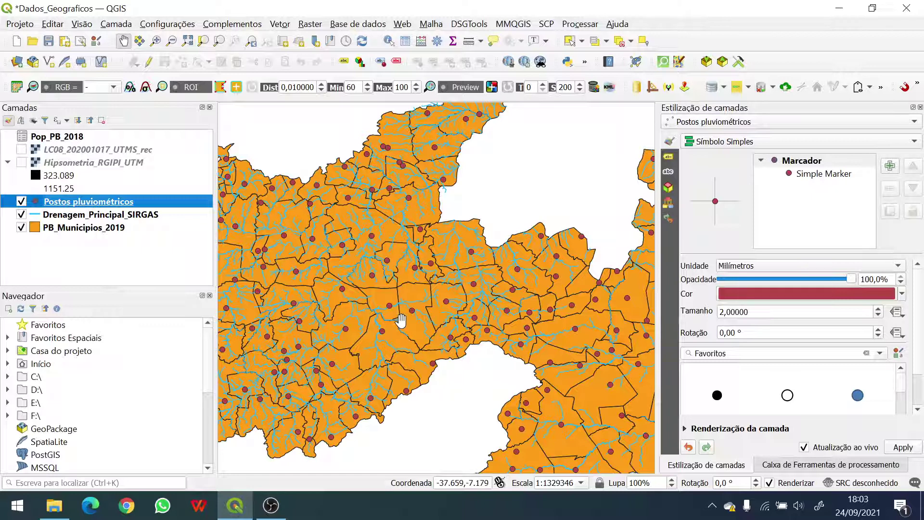
pyautogui.click(18, 204)
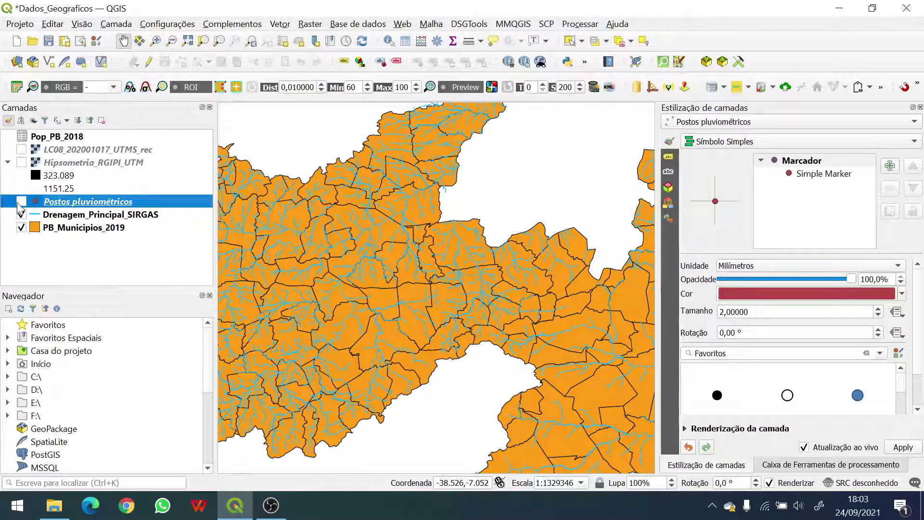
pyautogui.click(21, 214)
pyautogui.click(24, 228)
pyautogui.click(22, 227)
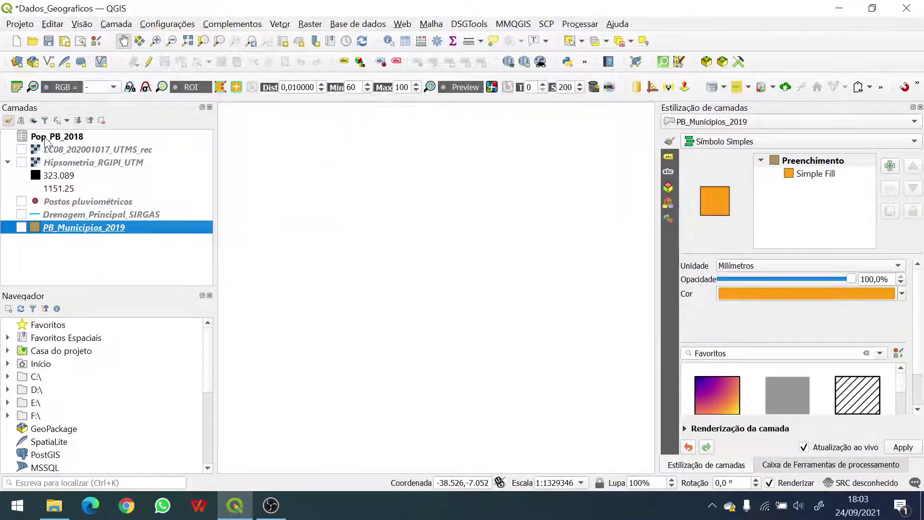
# - Show the LC08_202001017_UTMS_rec raster and zoom the map to that layer
pyautogui.click(21, 150)
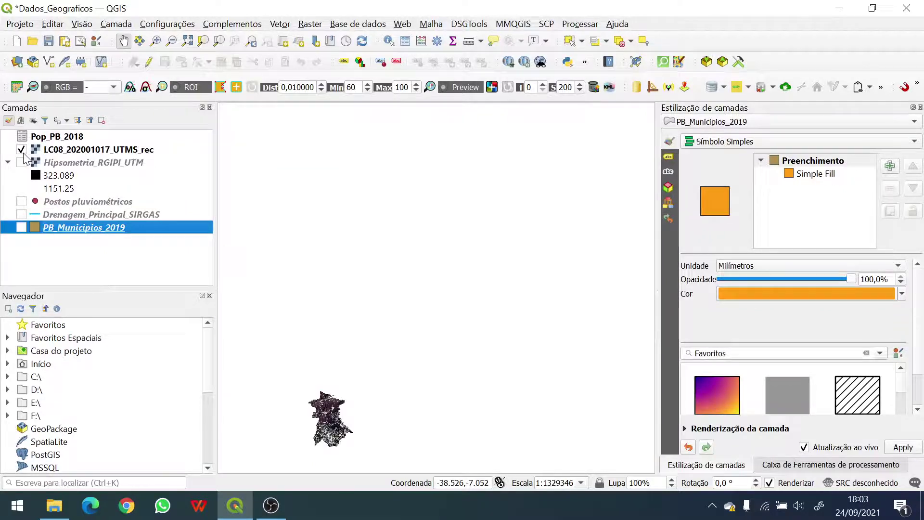
pyautogui.rightClick(60, 150)
pyautogui.click(87, 155)
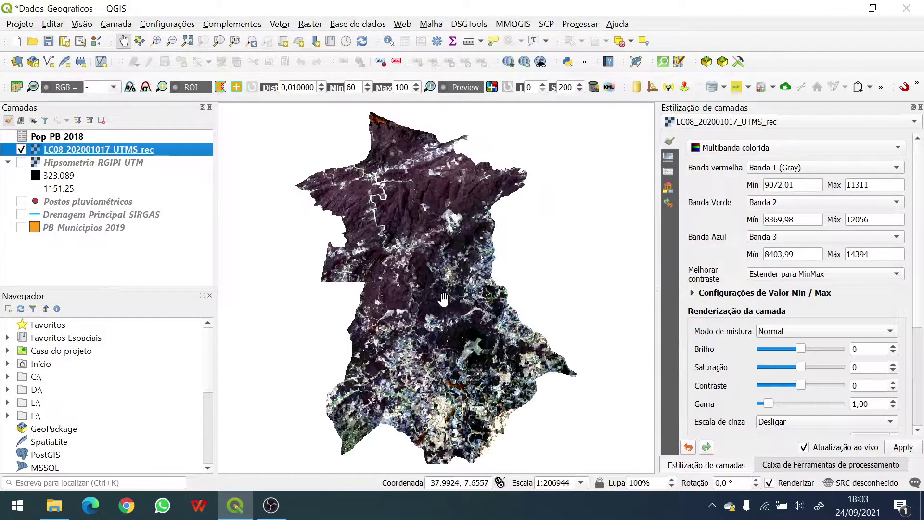
pyautogui.scroll(2, 442, 298)
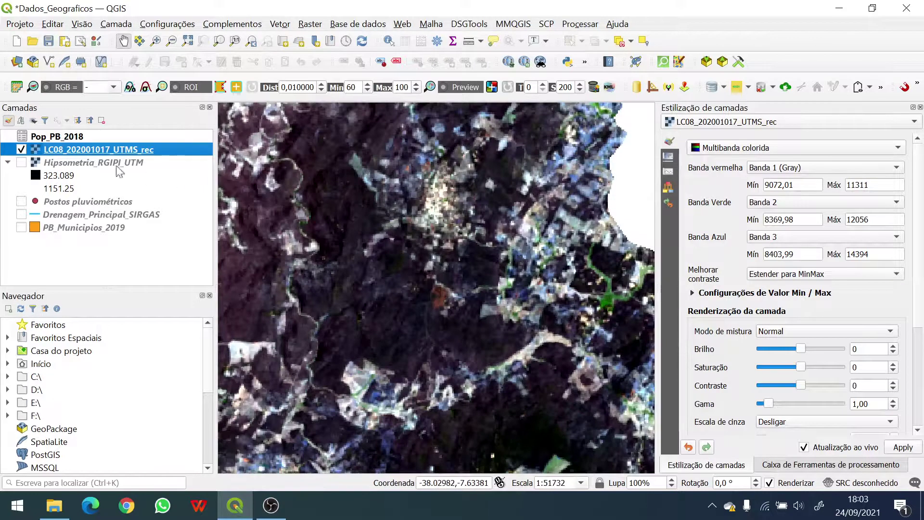
# - Set the LC08_202001017_UTMS_rec band composition to Banda 3 for red, Banda 4 for green and Banda 5 for blue
pyautogui.rightClick(77, 150)
pyautogui.click(176, 394)
pyautogui.click(394, 125)
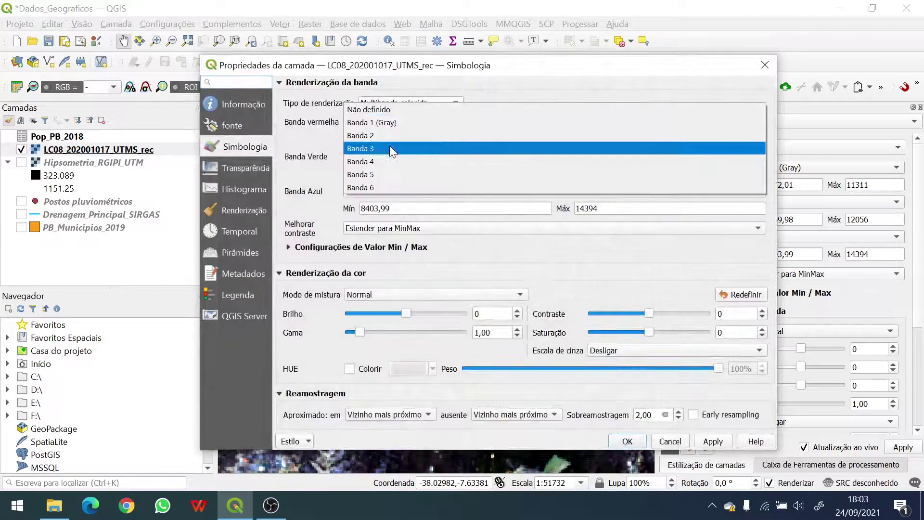
pyautogui.click(388, 148)
pyautogui.click(385, 156)
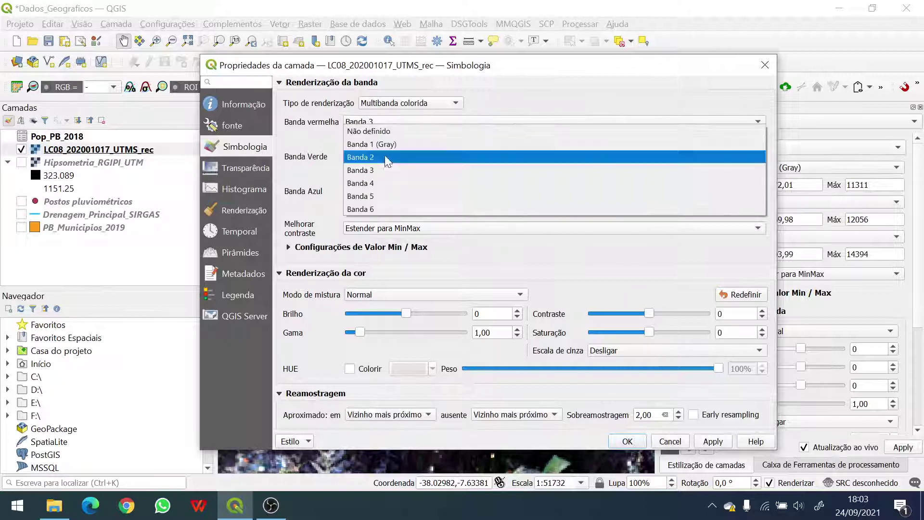
pyautogui.click(377, 183)
pyautogui.click(380, 191)
pyautogui.click(381, 216)
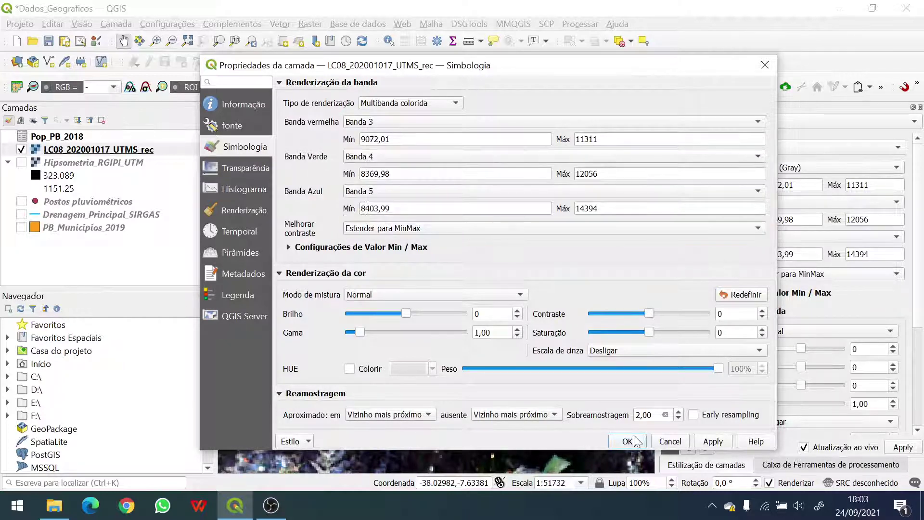
pyautogui.click(712, 441)
pyautogui.click(629, 440)
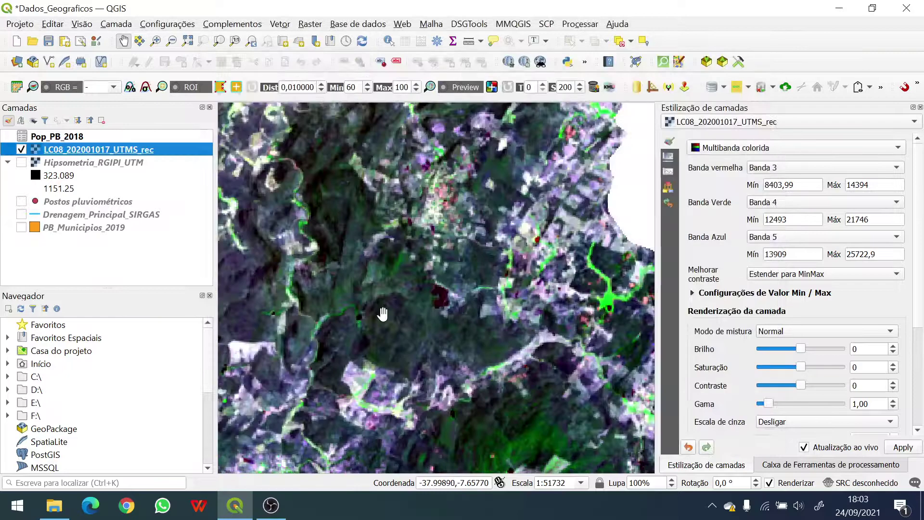
# - Examine the recoloured satellite image around the dark water bodies and the pink urban area, down to individual pixels
pyautogui.scroll(-1, 385, 332)
pyautogui.moveTo(385, 332); pyautogui.dragTo(411, 305)
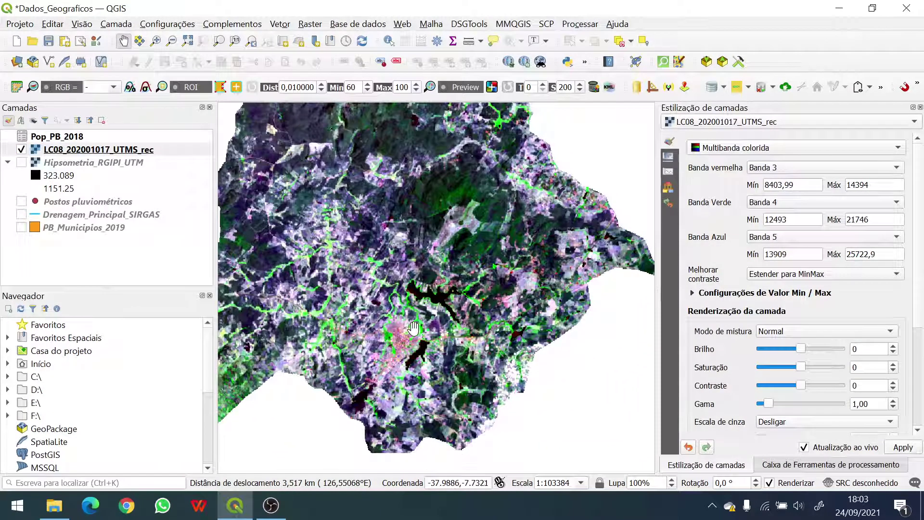
pyautogui.scroll(2, 411, 337)
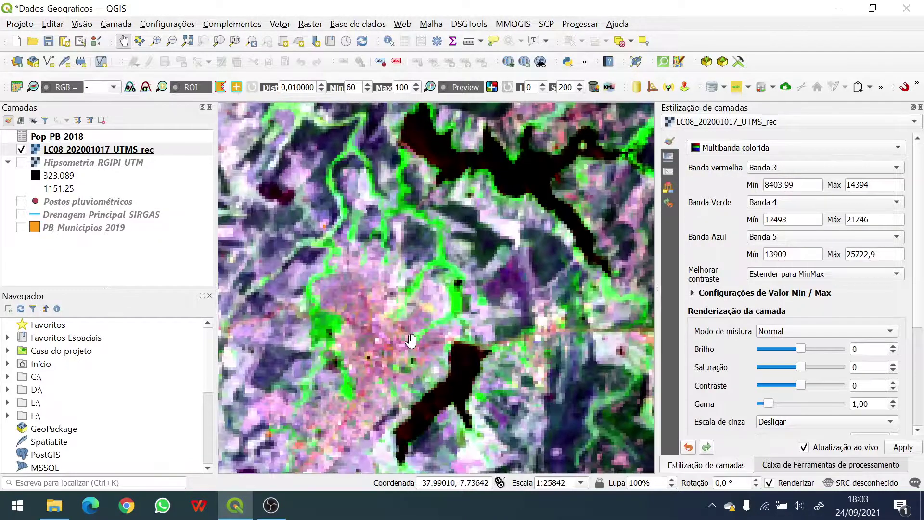
pyautogui.scroll(2, 411, 341)
pyautogui.scroll(-2, 420, 337)
pyautogui.scroll(1, 419, 338)
pyautogui.moveTo(420, 337); pyautogui.dragTo(373, 352)
pyautogui.scroll(2, 405, 276)
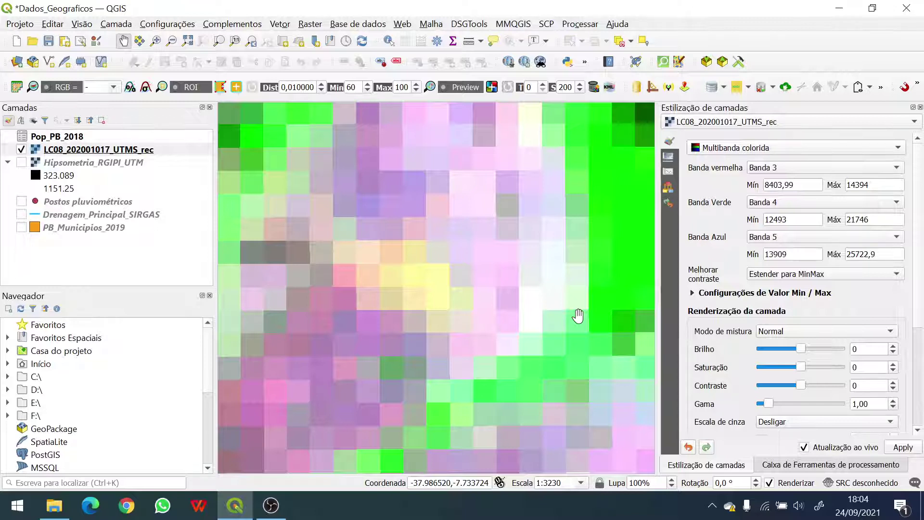
pyautogui.scroll(-4, 500, 340)
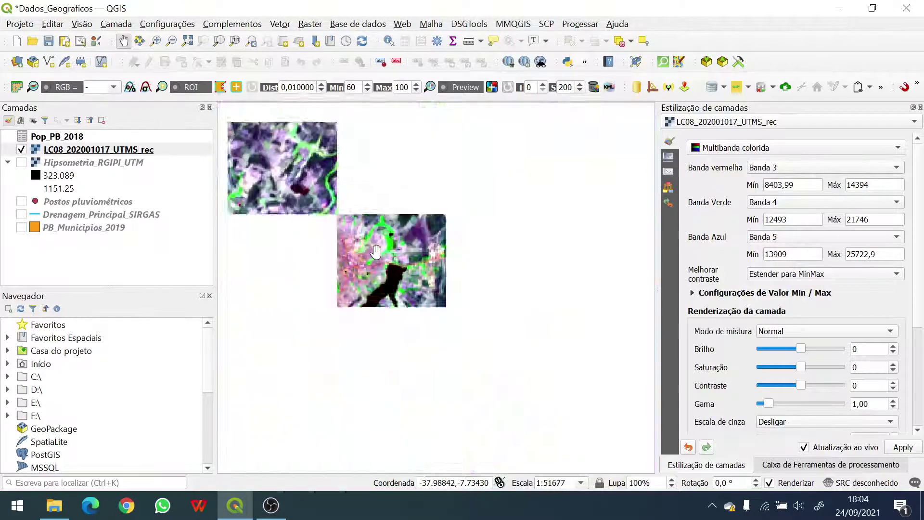
pyautogui.scroll(-1, 379, 288)
pyautogui.moveTo(371, 252); pyautogui.dragTo(447, 372)
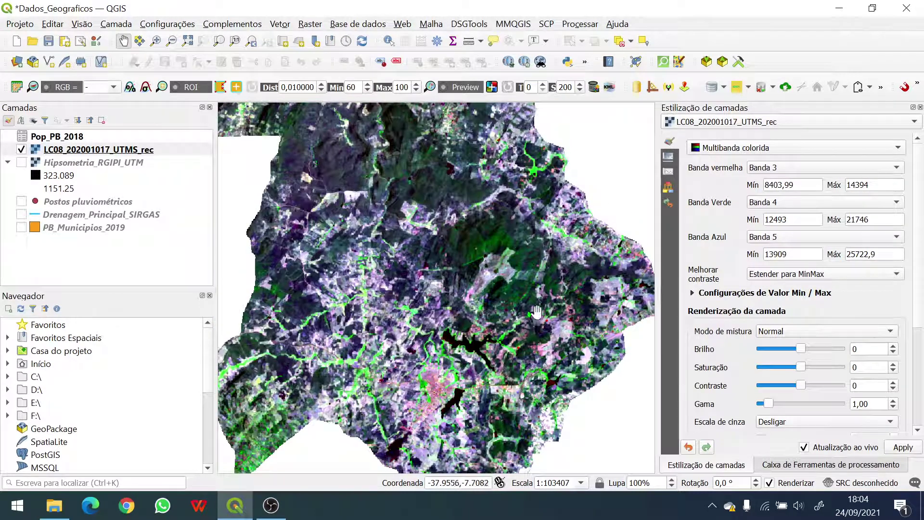
# - Examine the green vegetated areas and other land cover in the satellite image, both up close and across its full extent
pyautogui.scroll(2, 505, 262)
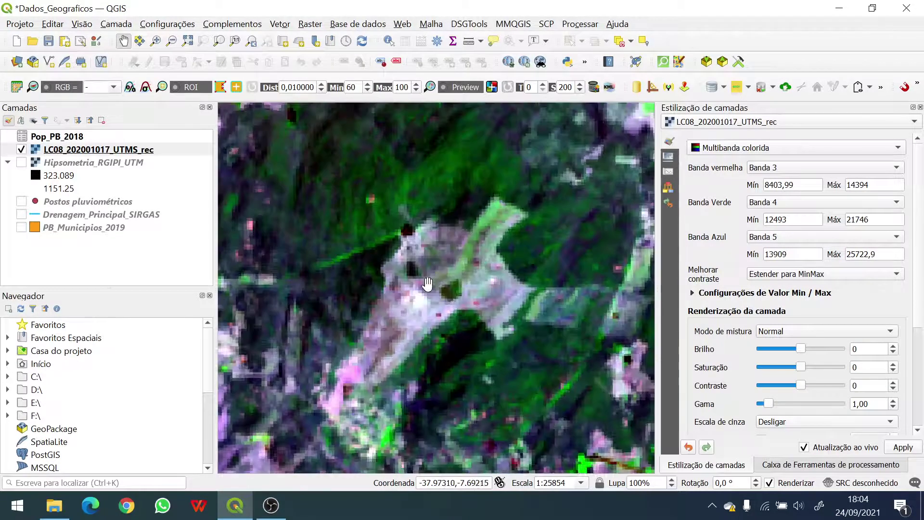
pyautogui.moveTo(520, 262); pyautogui.dragTo(468, 444)
pyautogui.moveTo(323, 244); pyautogui.dragTo(553, 439)
pyautogui.moveTo(363, 268); pyautogui.dragTo(532, 362)
pyautogui.moveTo(419, 271); pyautogui.dragTo(591, 384)
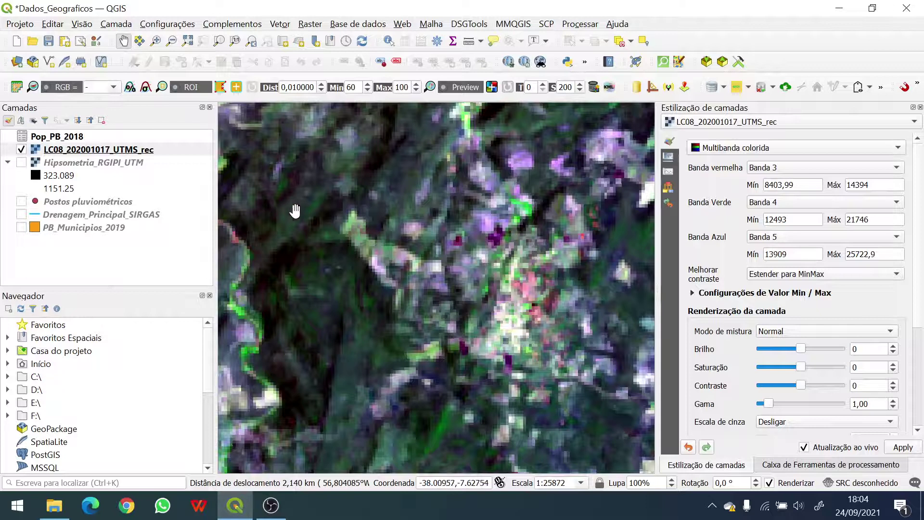
pyautogui.scroll(-3, 459, 339)
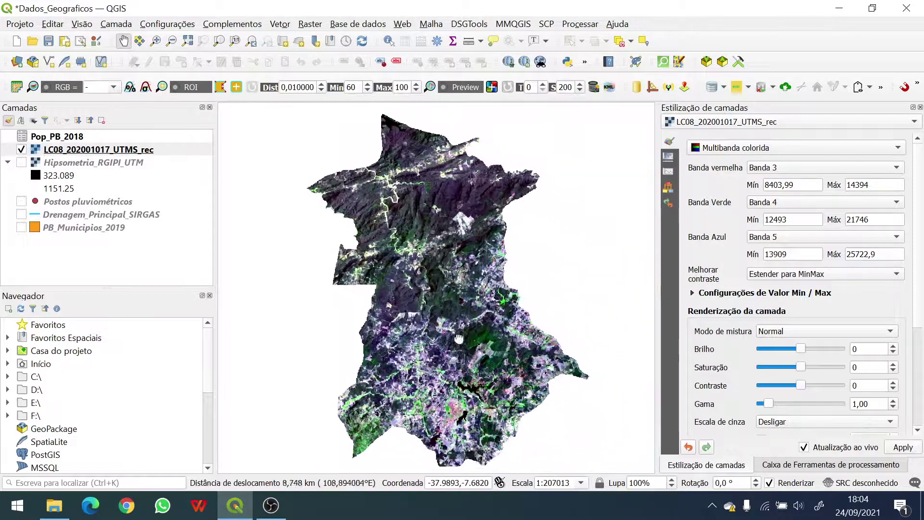
pyautogui.moveTo(460, 339); pyautogui.dragTo(445, 334)
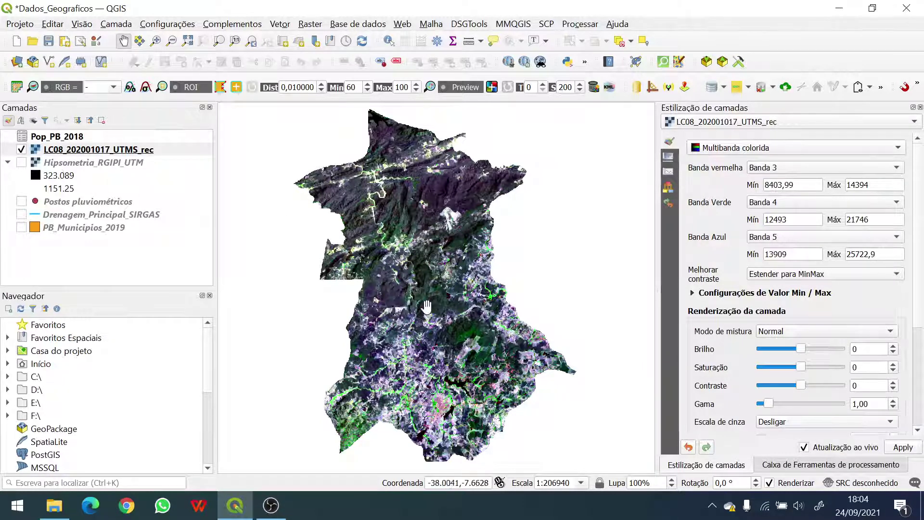
pyautogui.scroll(4, 456, 339)
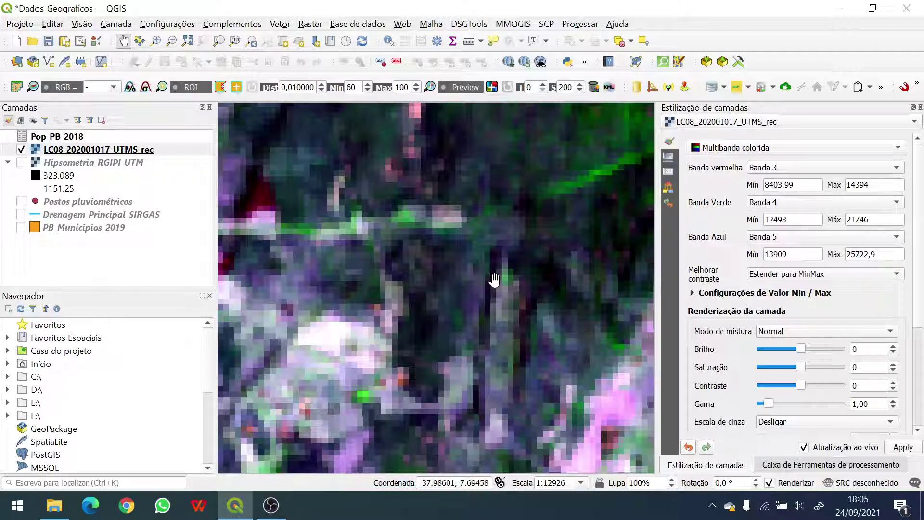
pyautogui.scroll(-4, 483, 289)
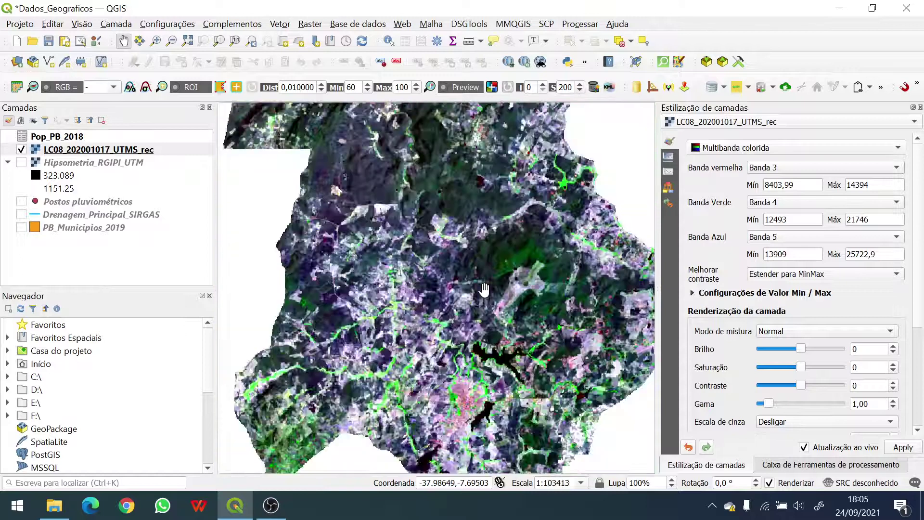
pyautogui.moveTo(483, 290); pyautogui.dragTo(427, 356)
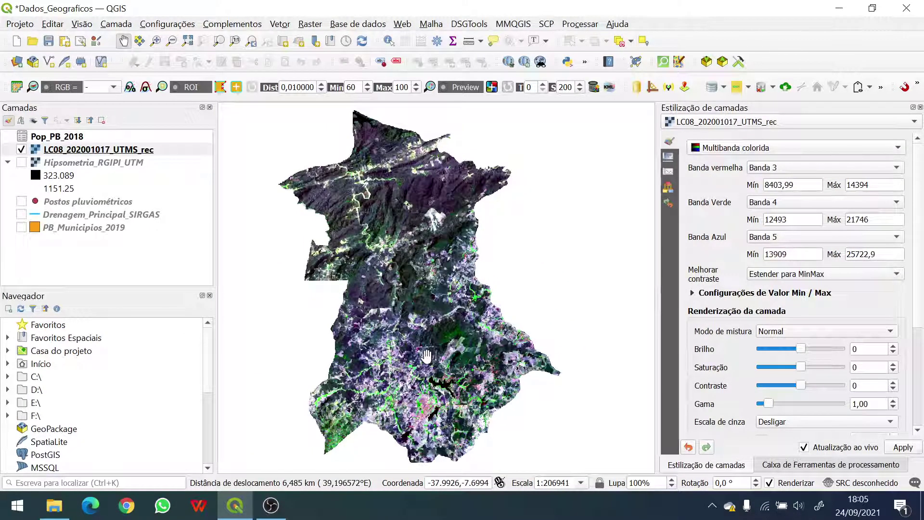
# - Identify a pixel of LC08_202001017_UTMS_rec on the map and read its value in each band
pyautogui.click(390, 41)
pyautogui.scroll(4, 426, 318)
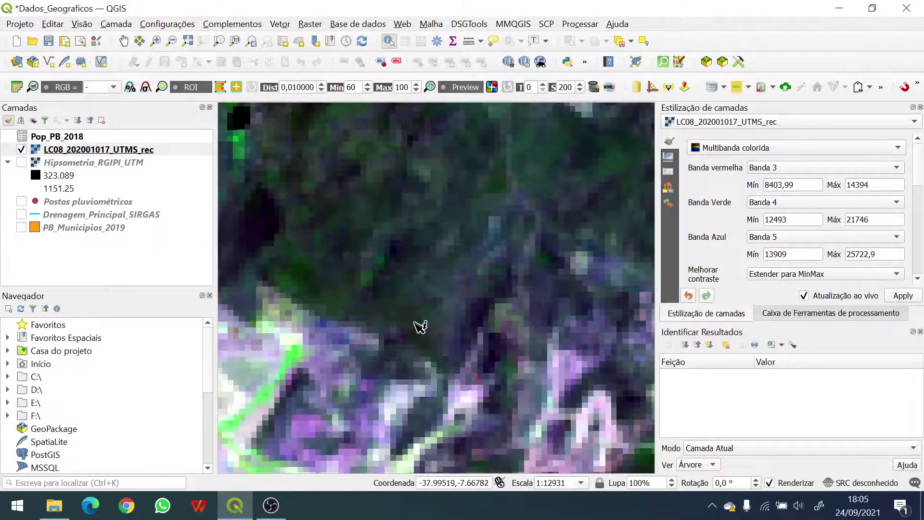
pyautogui.click(354, 196)
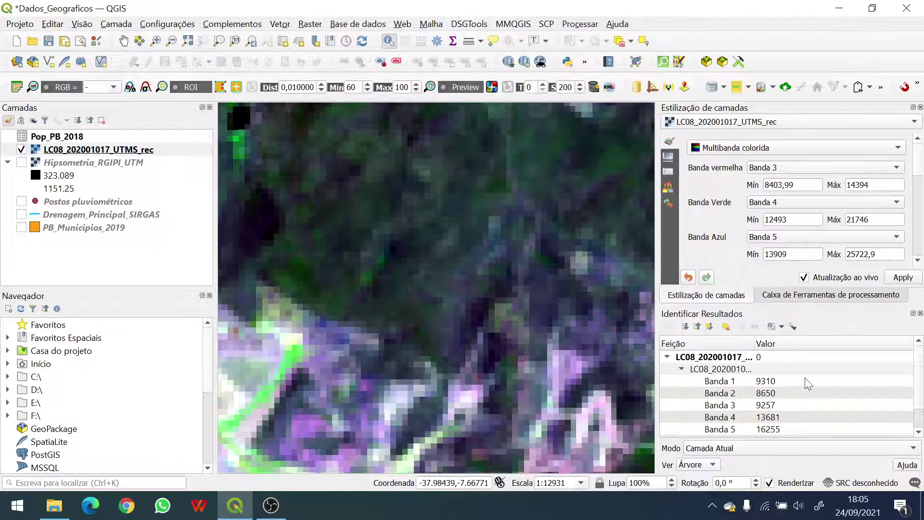
pyautogui.click(769, 381)
pyautogui.scroll(-1, 771, 385)
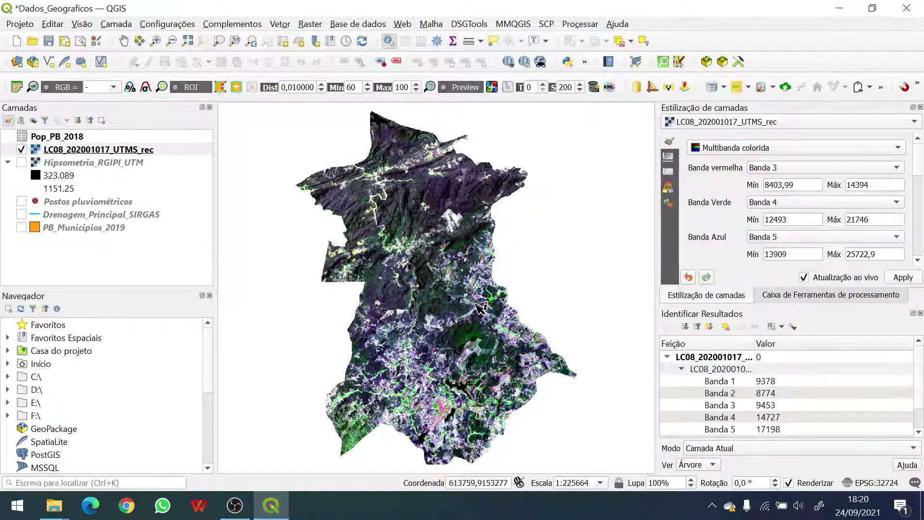
# - Hide the LC08_202001017_UTMS_rec raster and show the Hipsometria_RGIPI_UTM raster instead
pyautogui.click(21, 150)
pyautogui.click(21, 163)
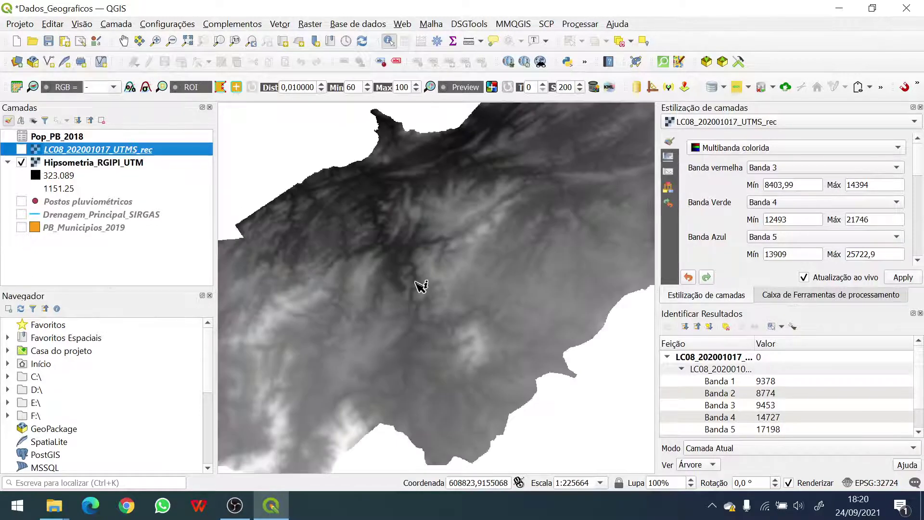
pyautogui.scroll(1, 425, 297)
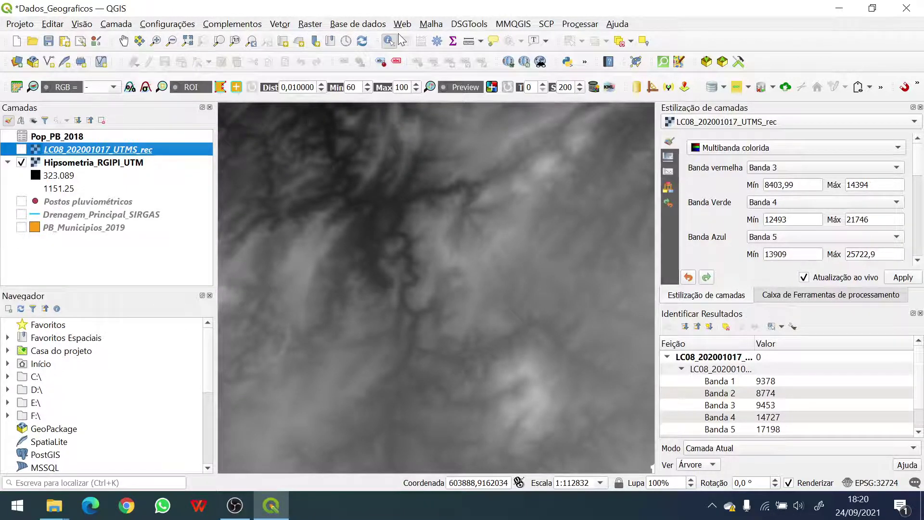
# - Make Hipsometria_RGIPI_UTM the current layer and identify the elevation values at several dark and light spots
pyautogui.click(499, 266)
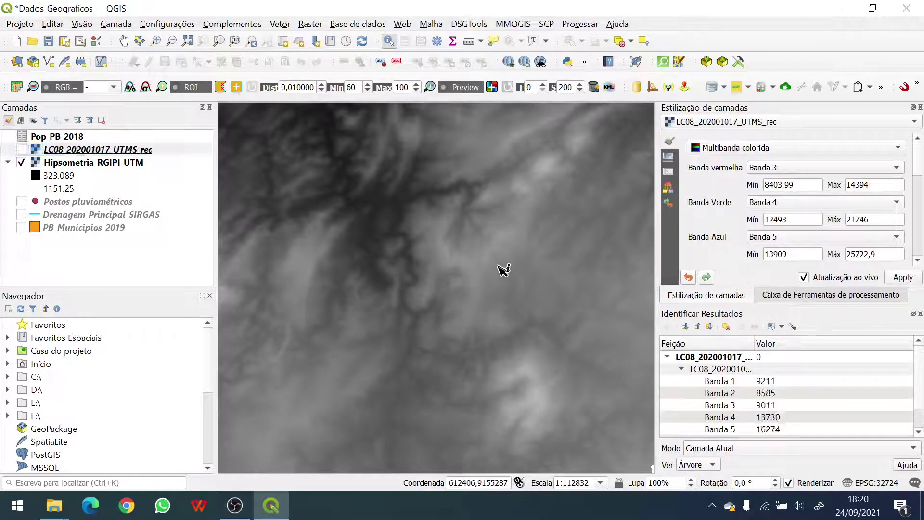
pyautogui.click(111, 163)
pyautogui.click(383, 259)
pyautogui.click(593, 290)
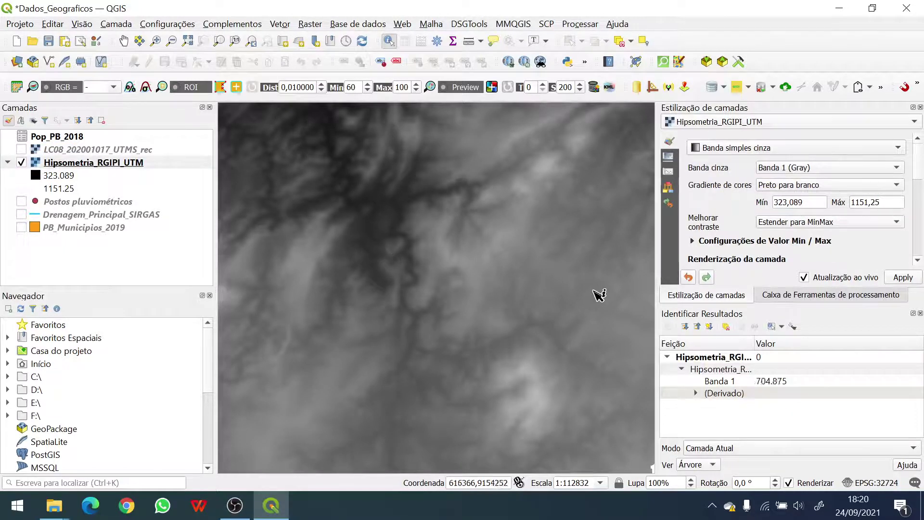
pyautogui.scroll(-1, 528, 380)
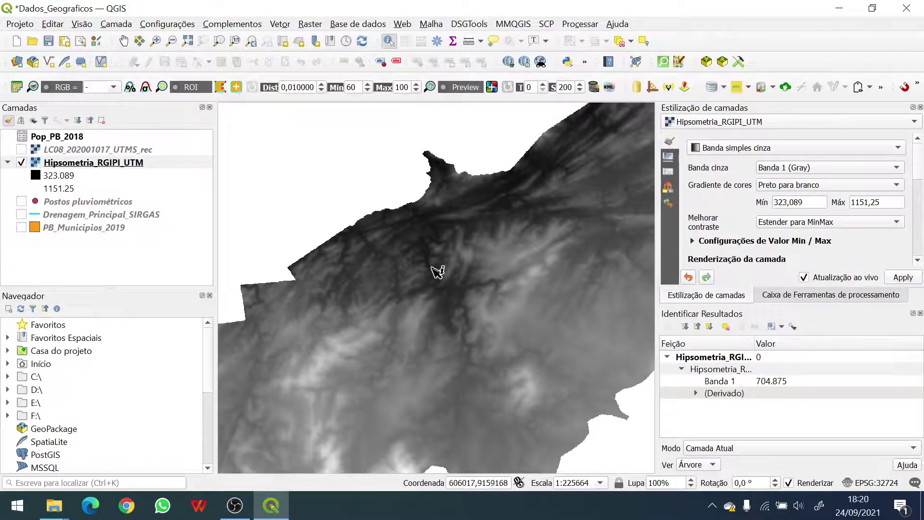
pyautogui.click(431, 229)
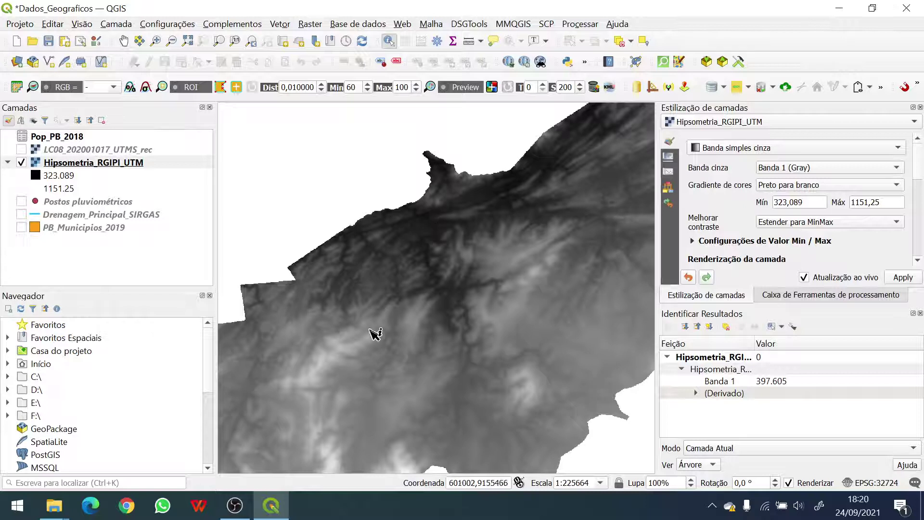
pyautogui.click(308, 376)
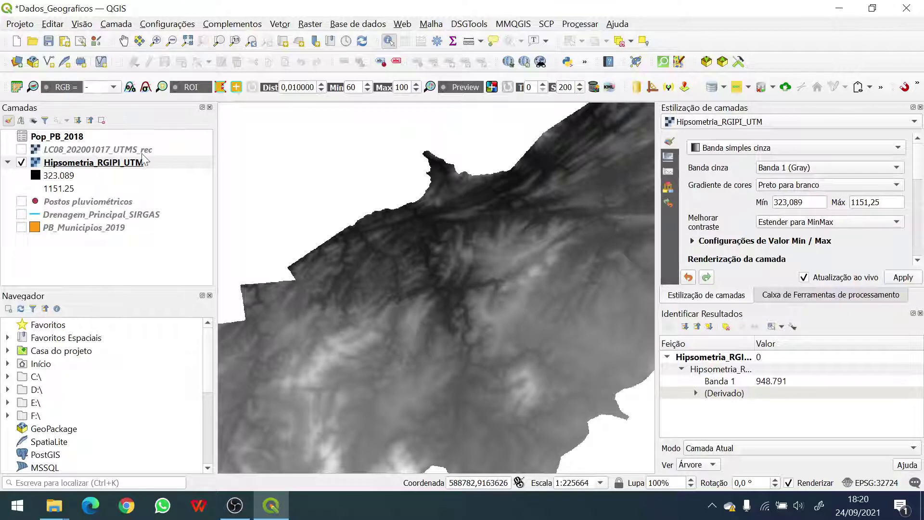
# - Examine the municipality codes, names and population values in the Pop_PB_2018 attribute table
pyautogui.click(43, 138)
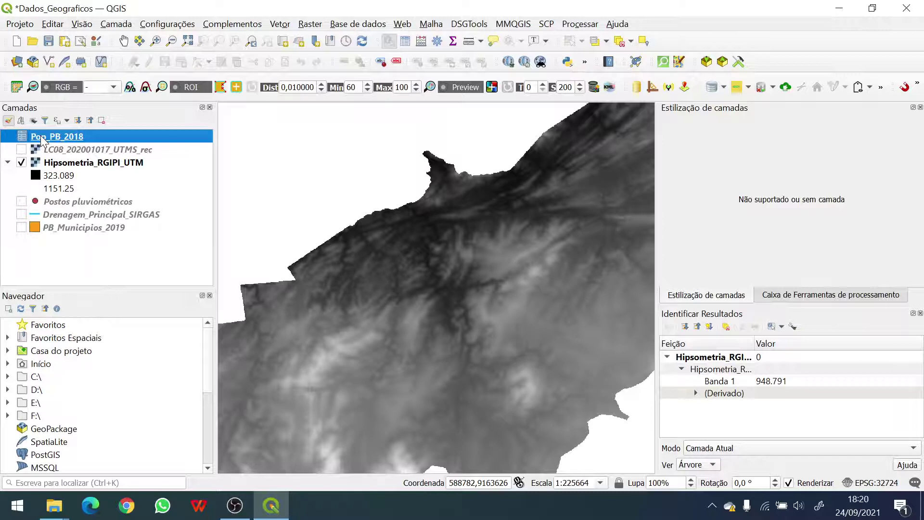
pyautogui.rightClick(43, 138)
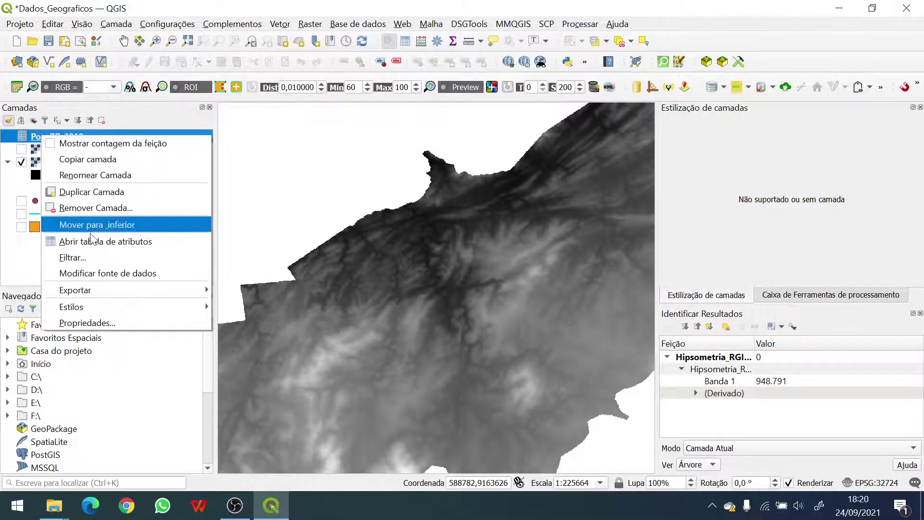
pyautogui.click(93, 248)
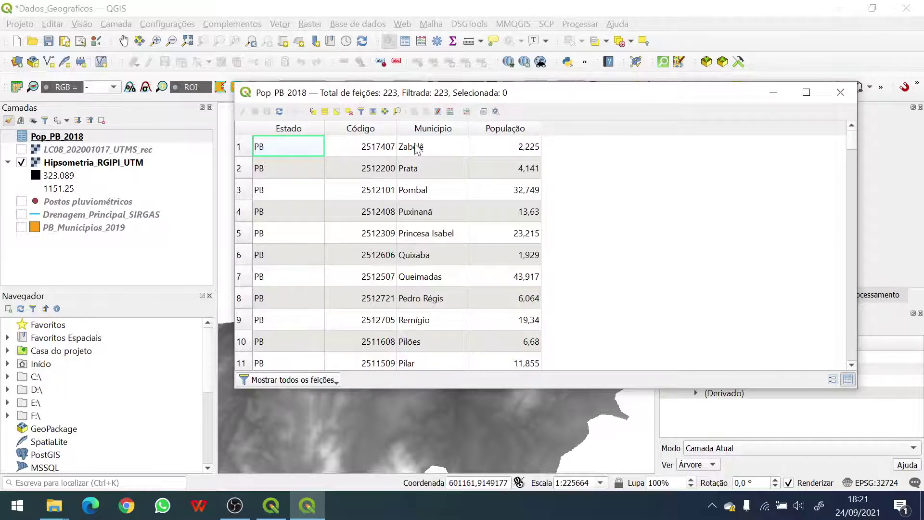
pyautogui.click(840, 92)
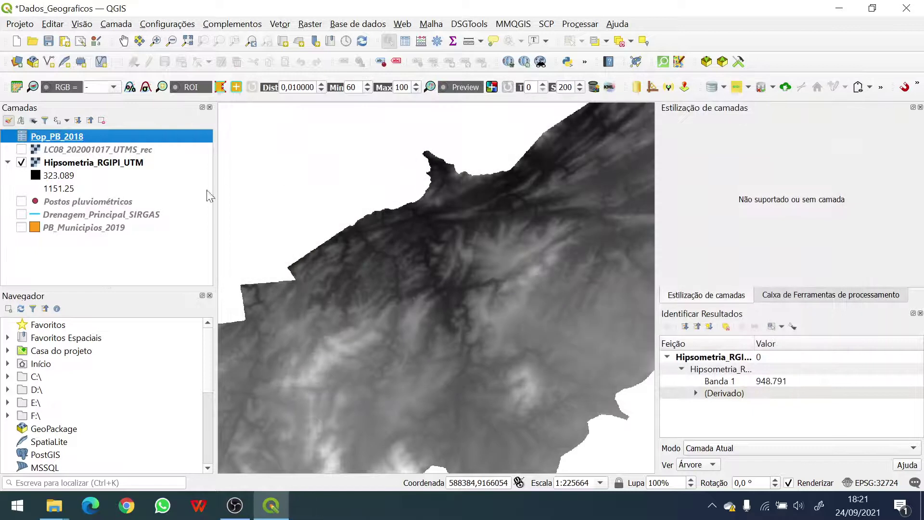
# - Show the PB_Municipios_2019 layer on the map and examine its attribute table, including the CD_MUN code column
pyautogui.click(21, 228)
pyautogui.scroll(-2, 317, 288)
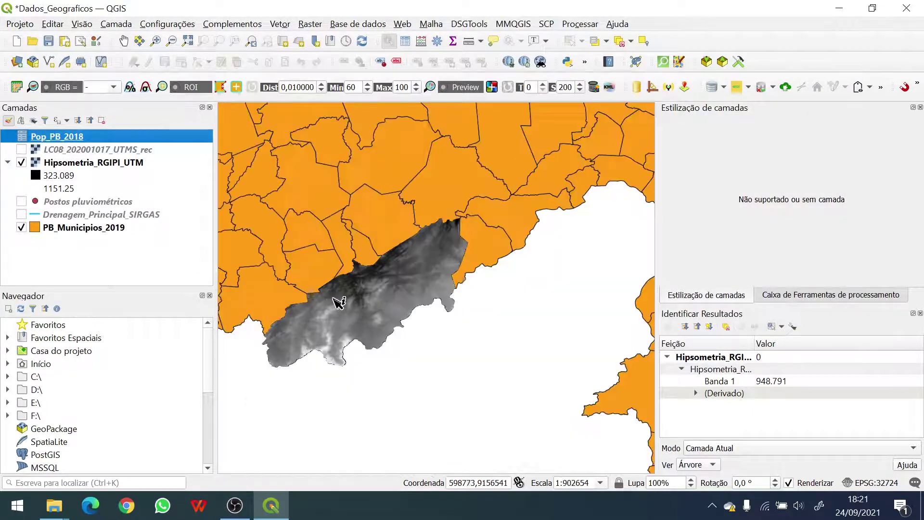
pyautogui.rightClick(92, 230)
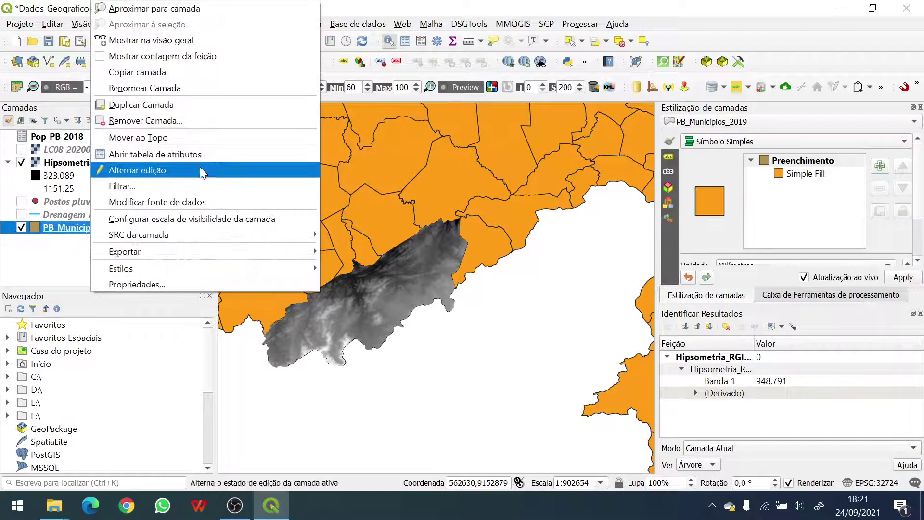
pyautogui.click(204, 154)
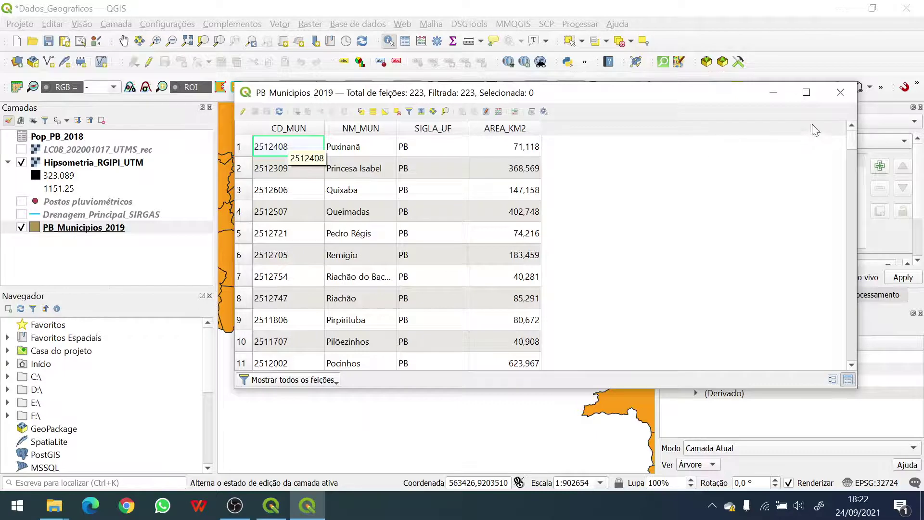
pyautogui.click(840, 92)
# - Join the Pop_PB_2018 table to the PB_Municipios_2019 layer, using Código as the join field and CD_MUN as the target field
pyautogui.click(53, 138)
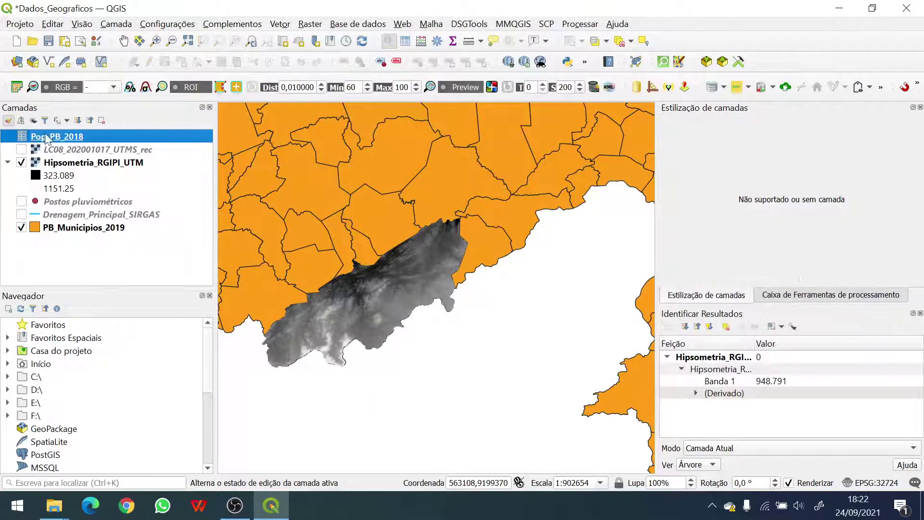
pyautogui.rightClick(62, 229)
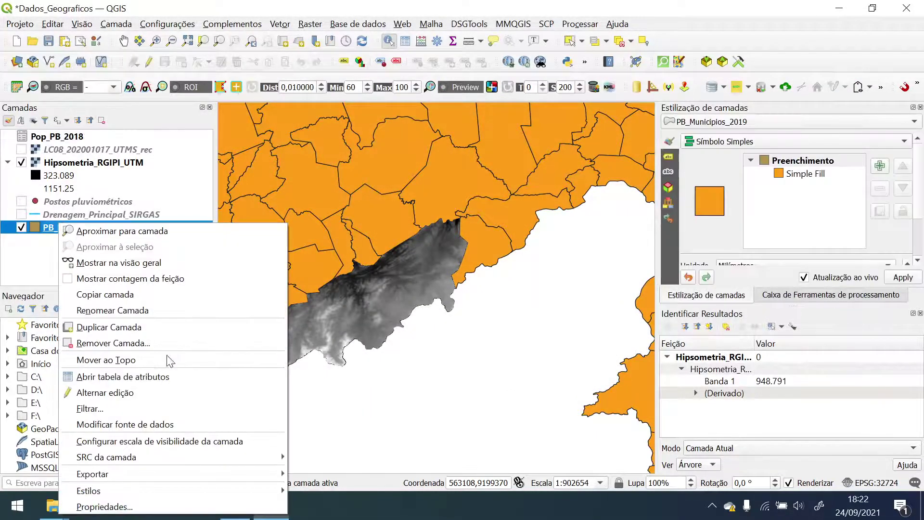
pyautogui.click(143, 508)
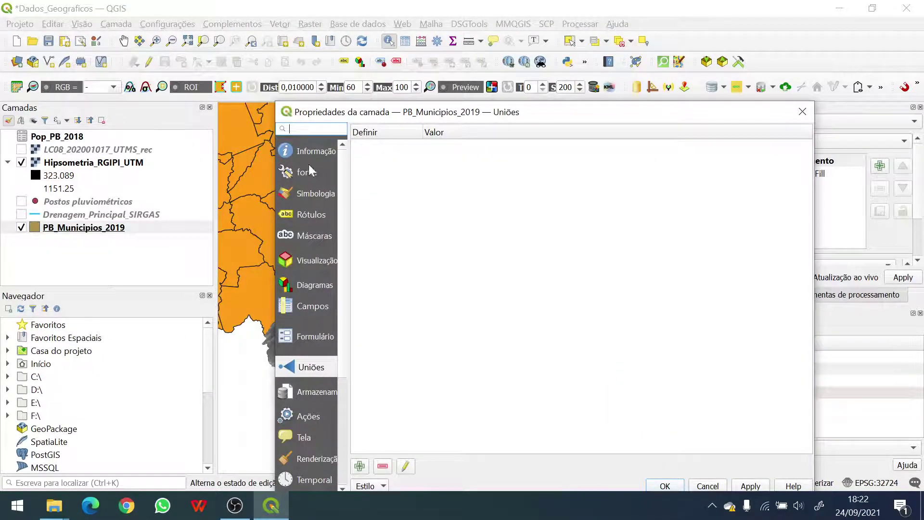
pyautogui.click(359, 466)
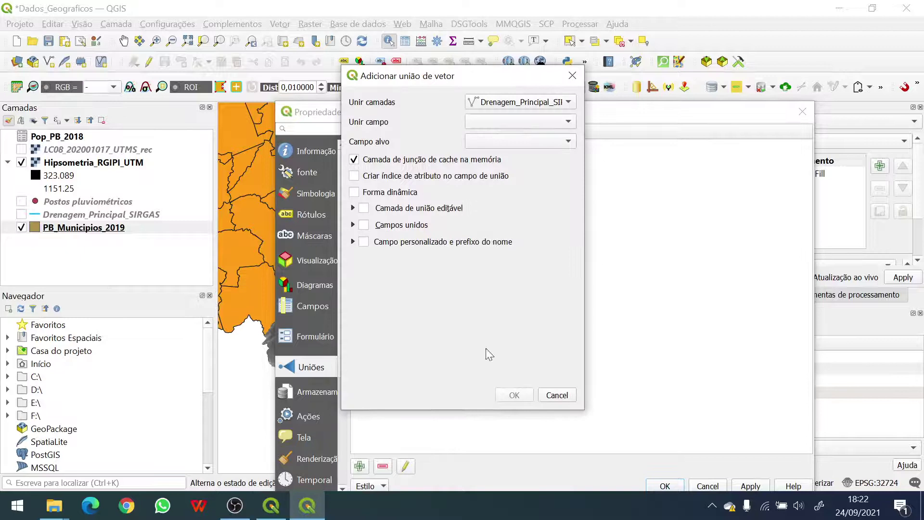
pyautogui.click(540, 102)
pyautogui.click(503, 114)
pyautogui.click(499, 121)
pyautogui.click(498, 136)
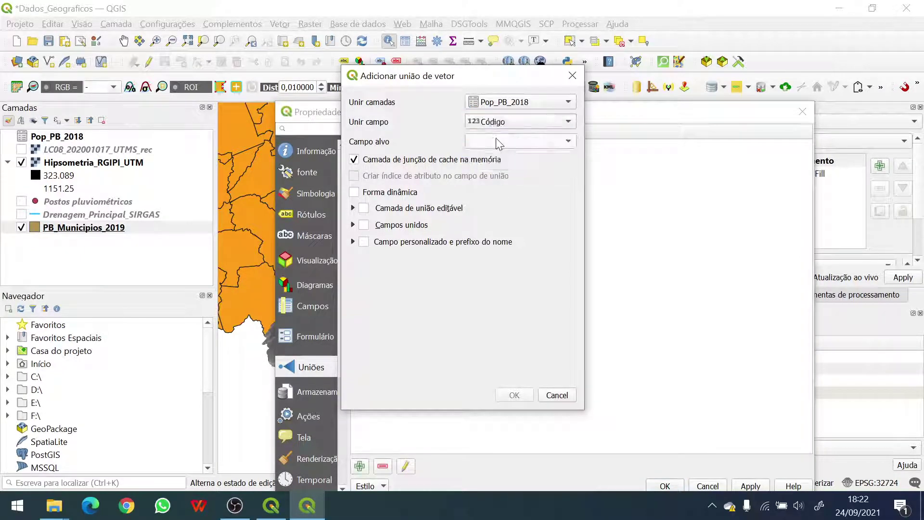
pyautogui.click(499, 143)
pyautogui.click(498, 140)
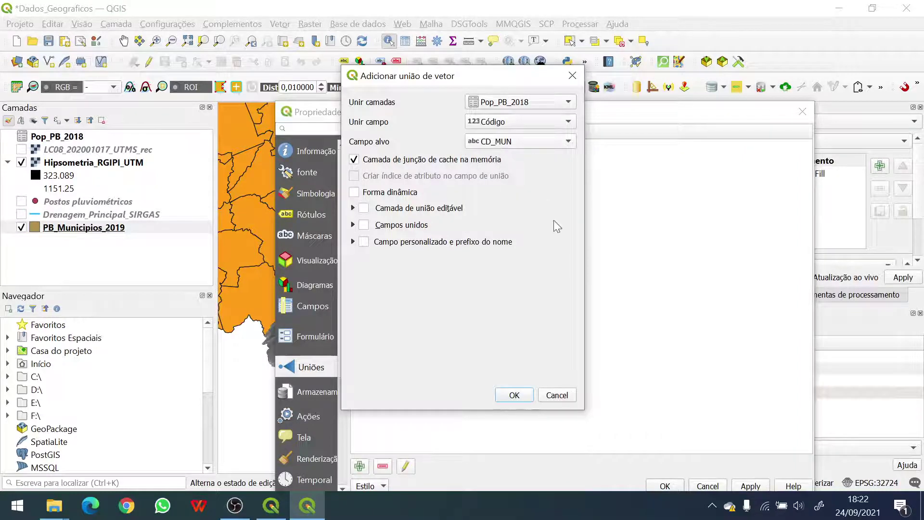
pyautogui.click(511, 395)
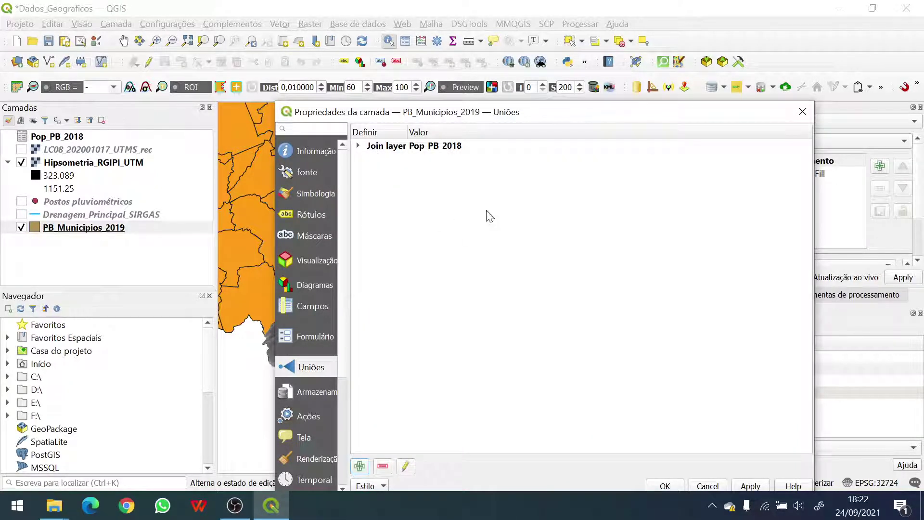
pyautogui.click(750, 485)
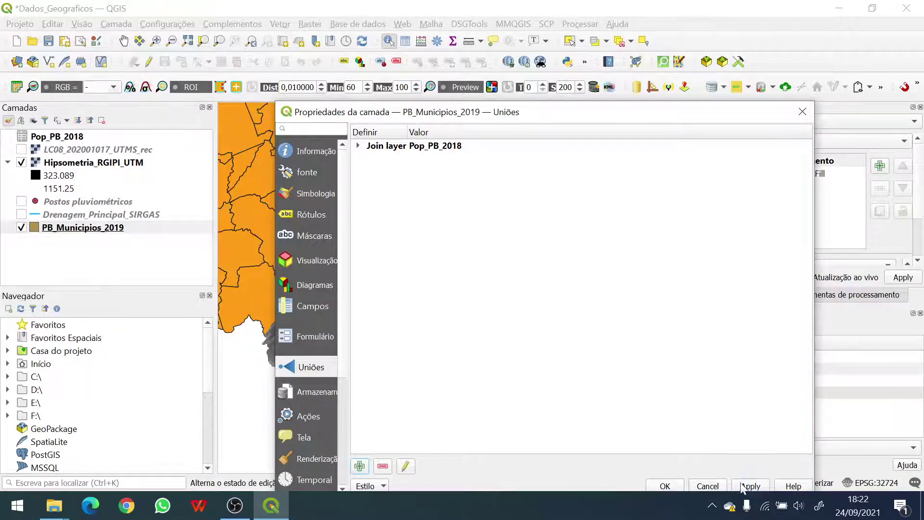
pyautogui.click(664, 486)
# - Examine the joined Pop_PB_2018 columns in the PB_Municipios_2019 attribute table
pyautogui.rightClick(60, 233)
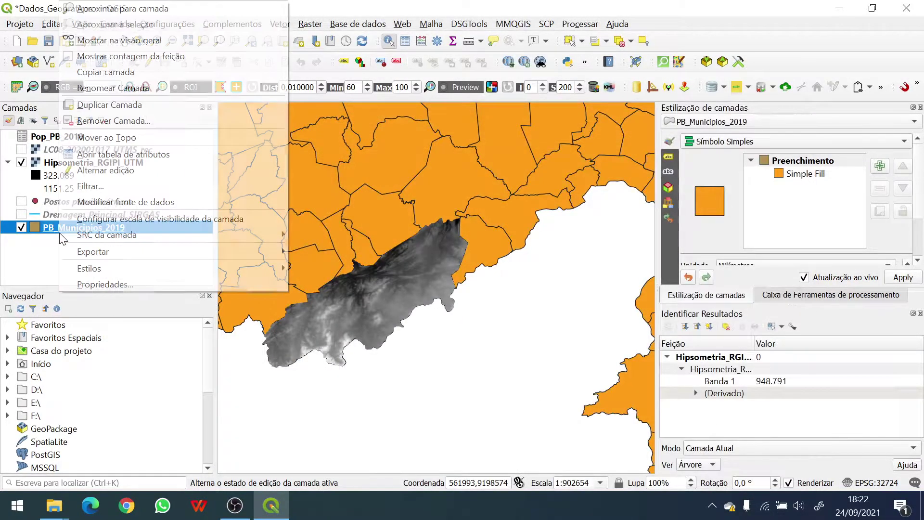
pyautogui.click(116, 153)
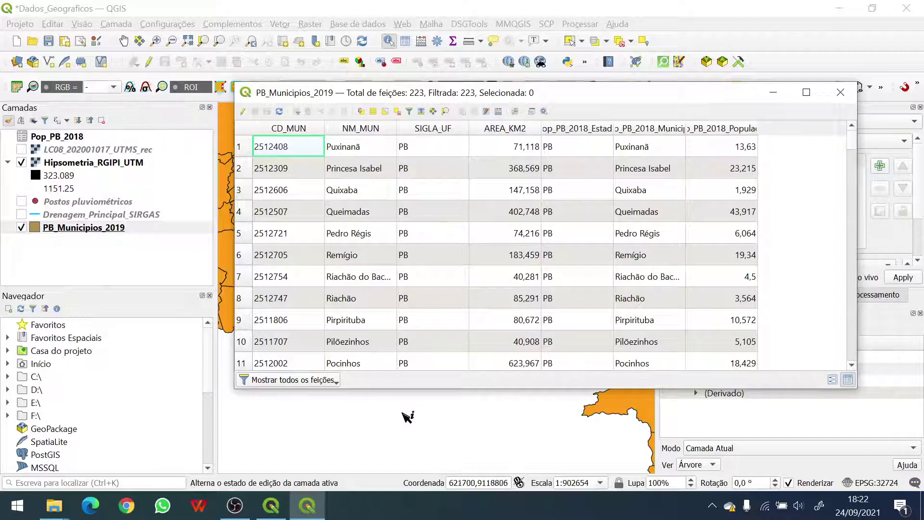
pyautogui.click(840, 92)
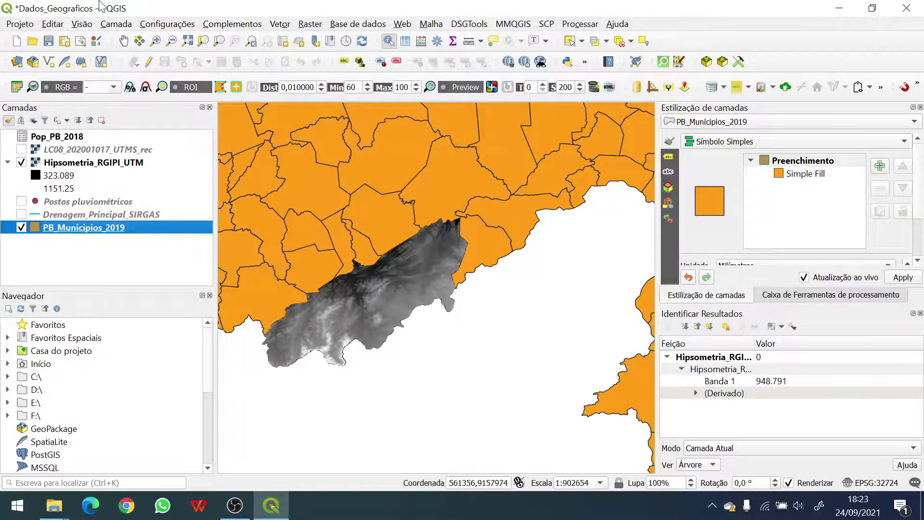
pyautogui.click(311, 25)
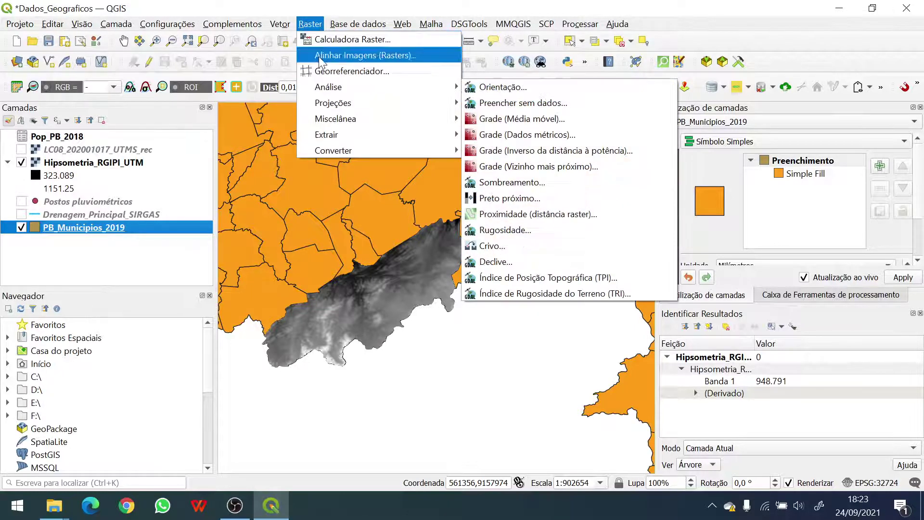
pyautogui.moveTo(354, 151)
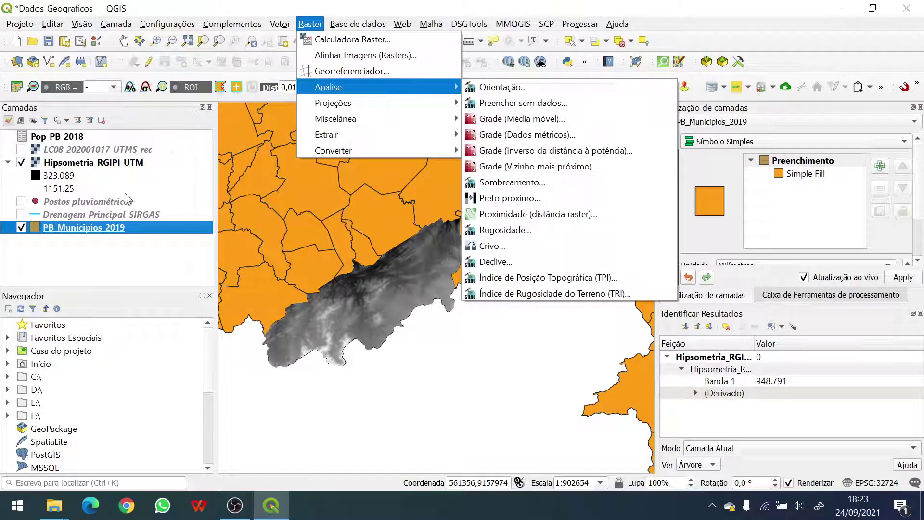
# - Show the Drenagem_Principal_SIRGAS and Postos pluviométricos layers and hide the Hipsometria_RGIPI_UTM raster
pyautogui.click(21, 214)
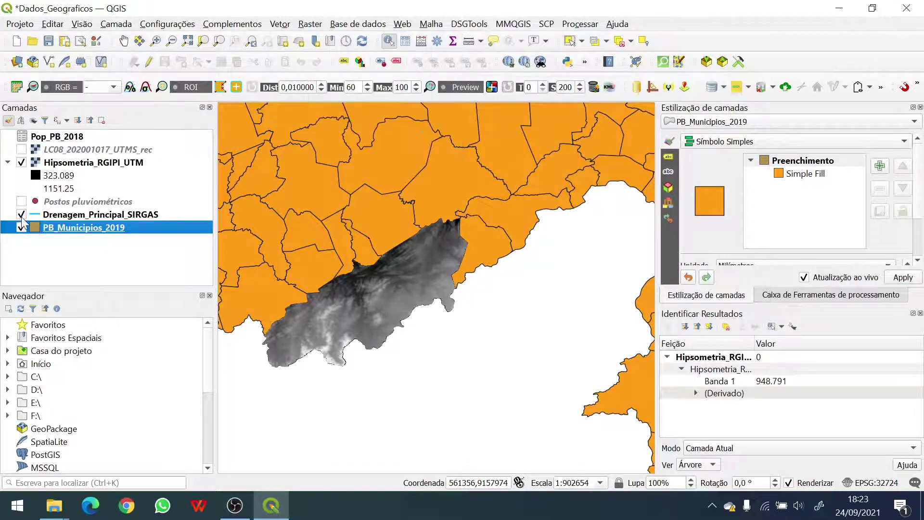
pyautogui.click(19, 202)
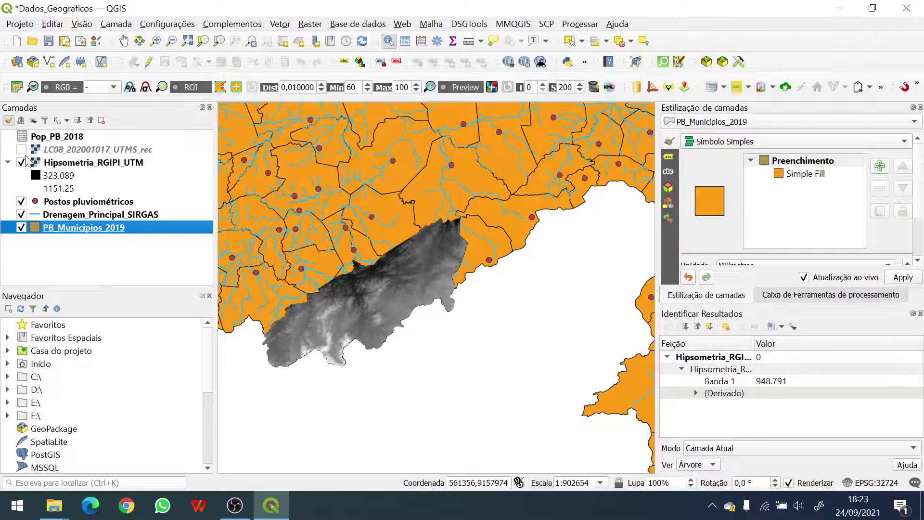
pyautogui.click(21, 163)
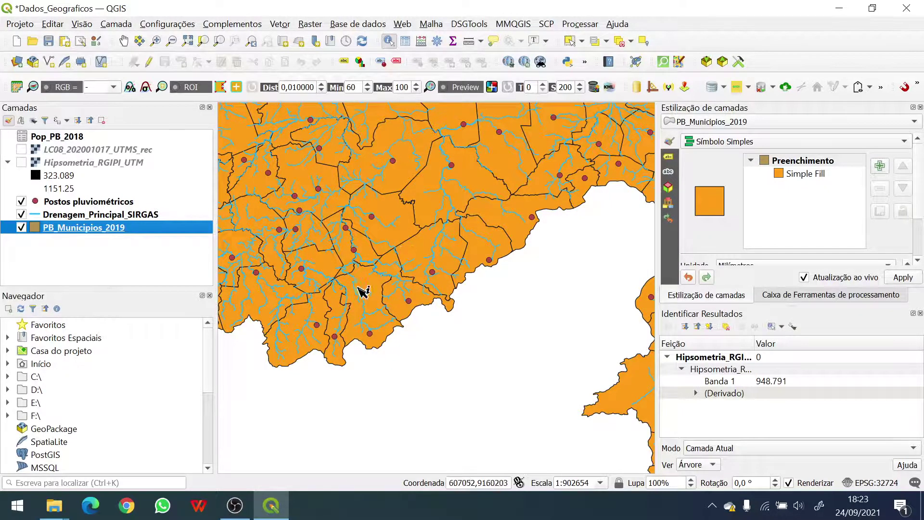
# - Select adjoining municipality polygons one at a time in PB_Municipios_2019, ending with the neighbour east of the central municipality
pyautogui.scroll(2, 362, 290)
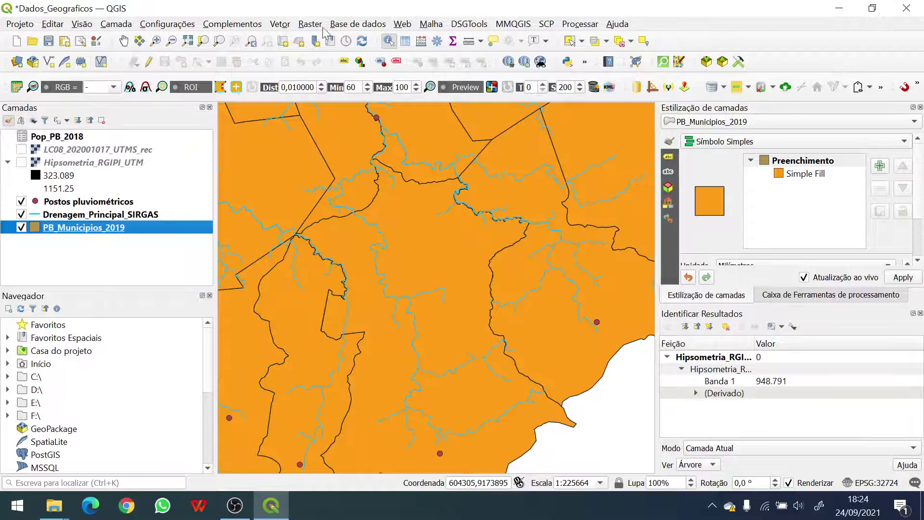
pyautogui.click(571, 42)
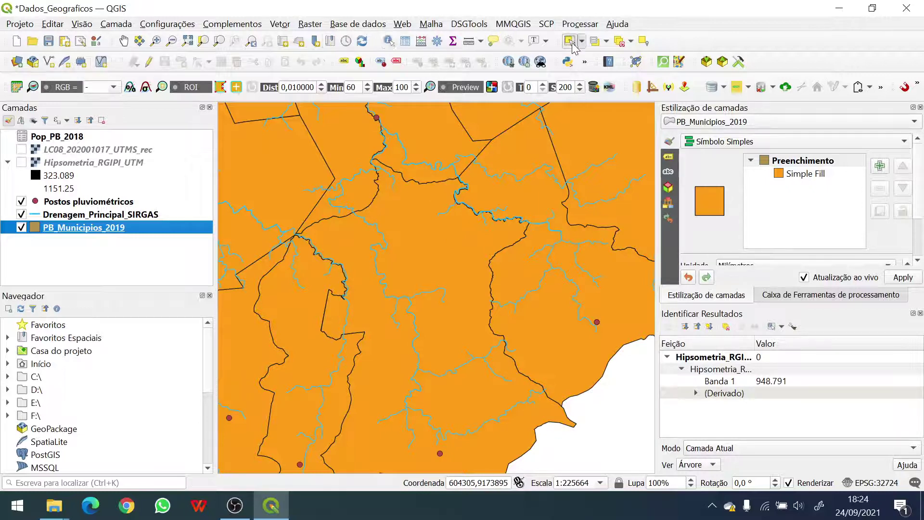
pyautogui.click(424, 238)
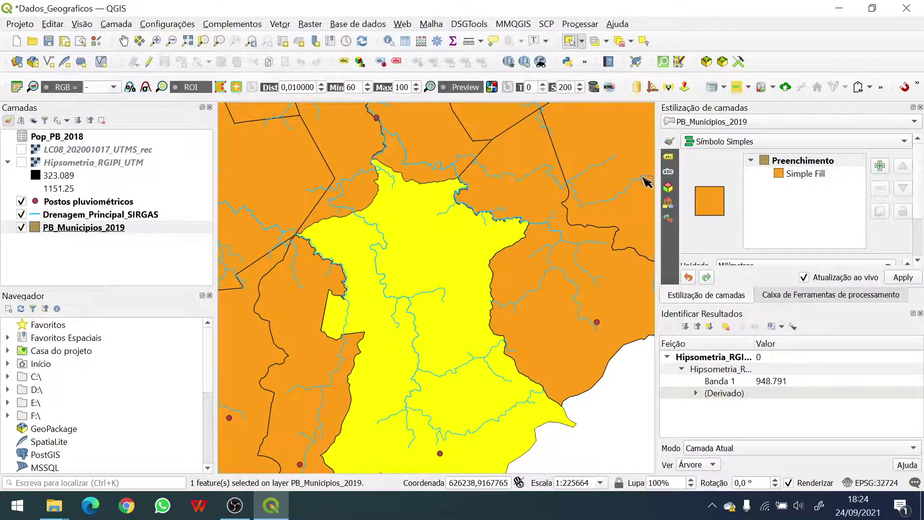
pyautogui.click(62, 217)
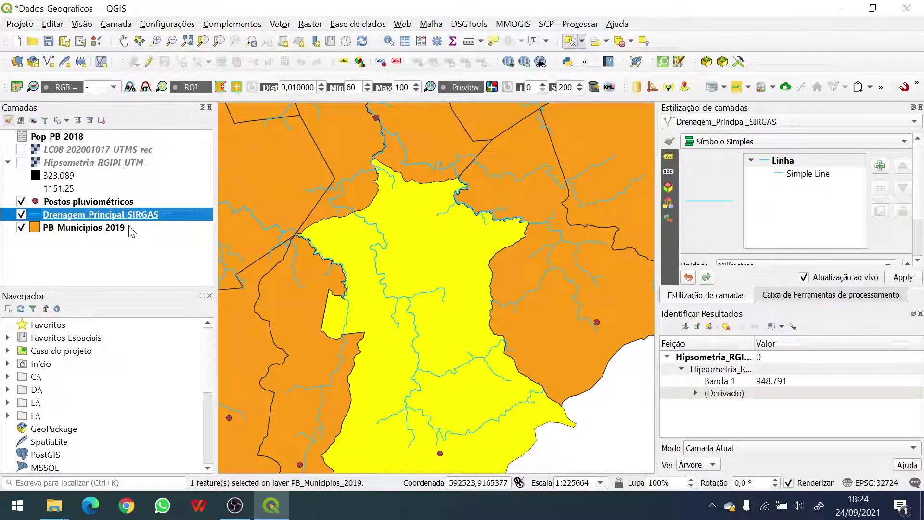
pyautogui.click(94, 229)
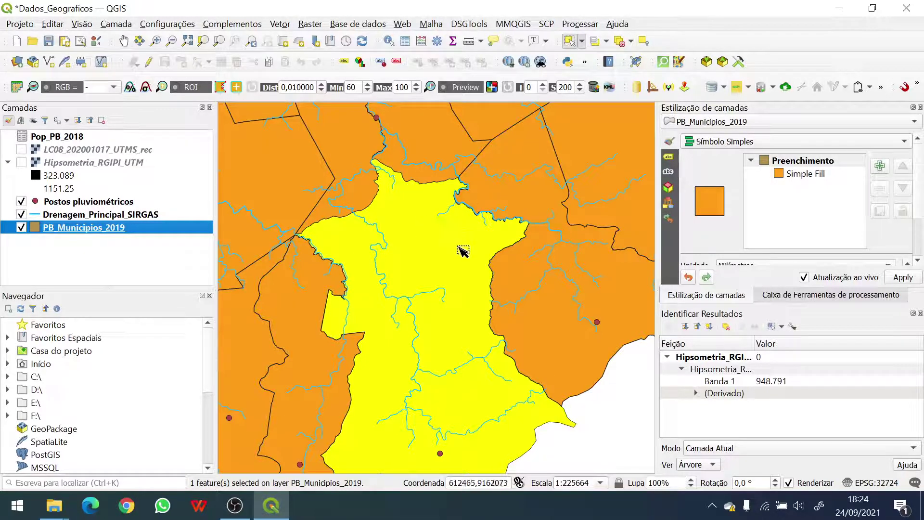
pyautogui.click(496, 196)
pyautogui.click(454, 247)
pyautogui.click(506, 202)
pyautogui.click(488, 231)
pyautogui.click(505, 201)
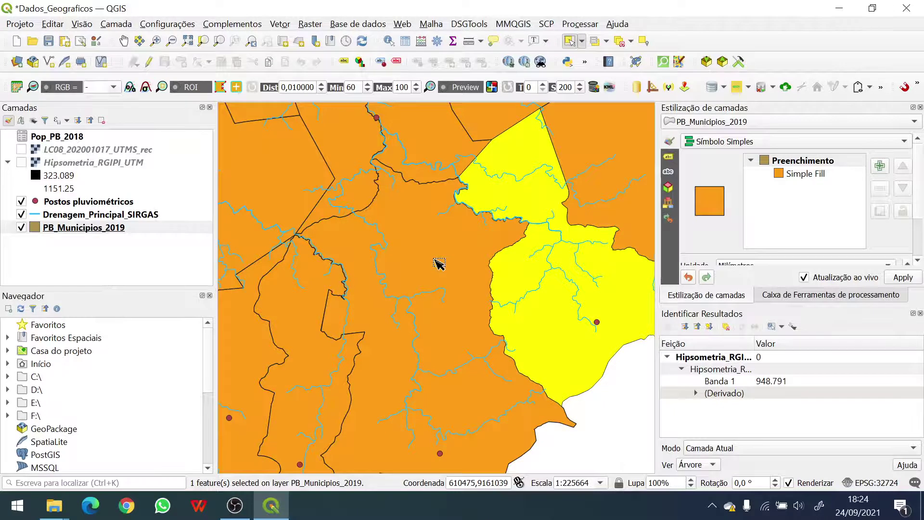
# - Show the LC08_202001017_UTMS_rec raster over the municipalities and examine its land cover up close and in context
pyautogui.scroll(-1, 435, 261)
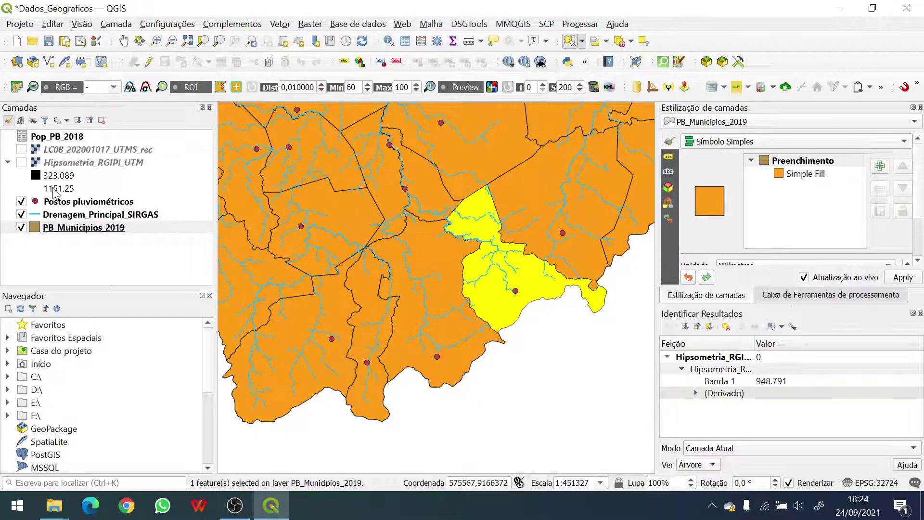
pyautogui.click(21, 150)
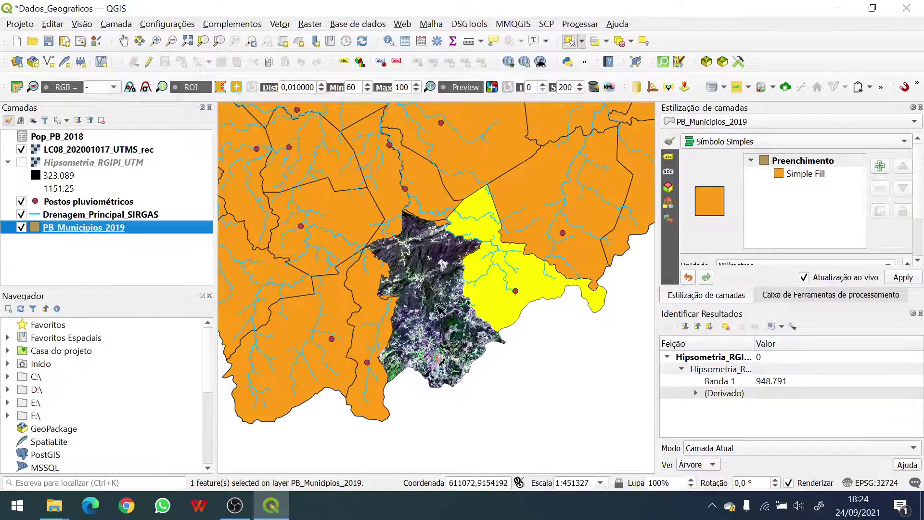
pyautogui.scroll(2, 436, 316)
pyautogui.scroll(1, 437, 315)
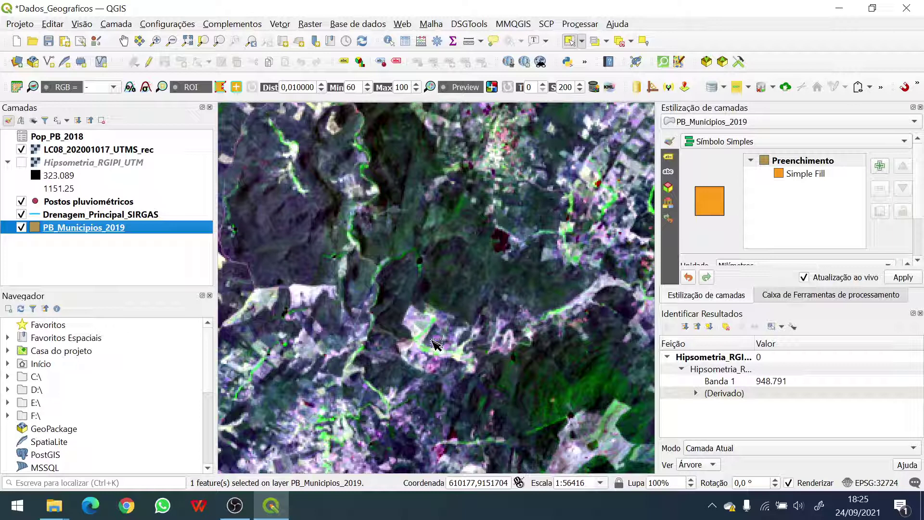
pyautogui.scroll(-2, 388, 354)
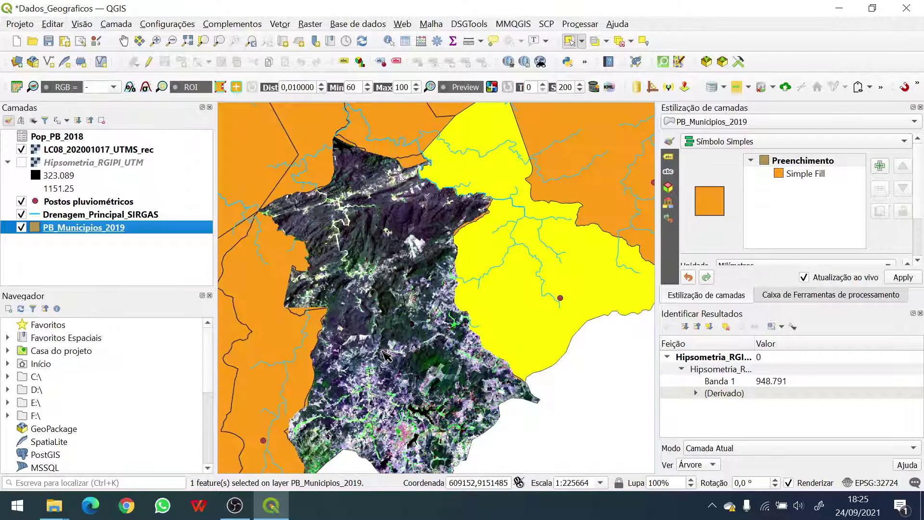